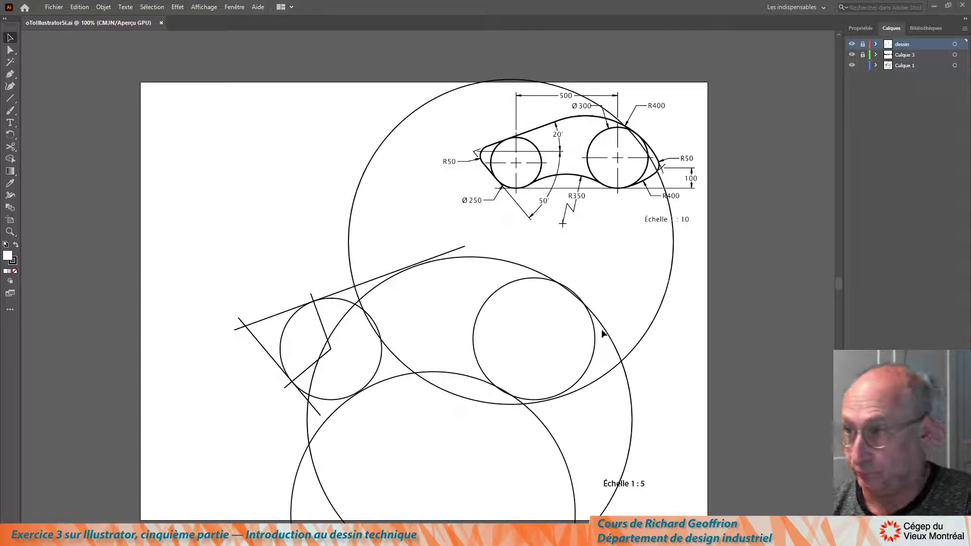
Create a new layer above Calque 1 and move it below Calque 1 in the layer stack.
{"action": "left_click", "coordinate": [928, 65]}
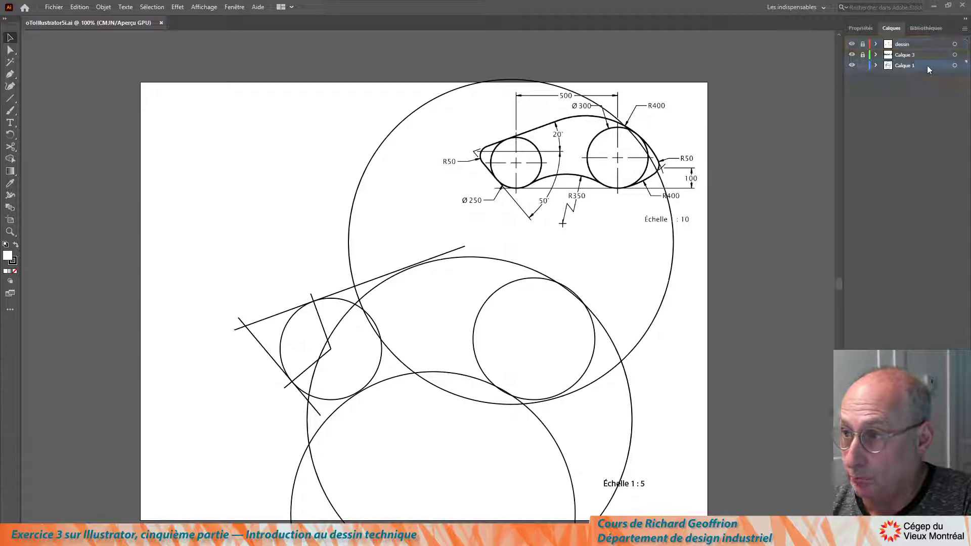
{"action": "key", "text": "ctrl+l"}
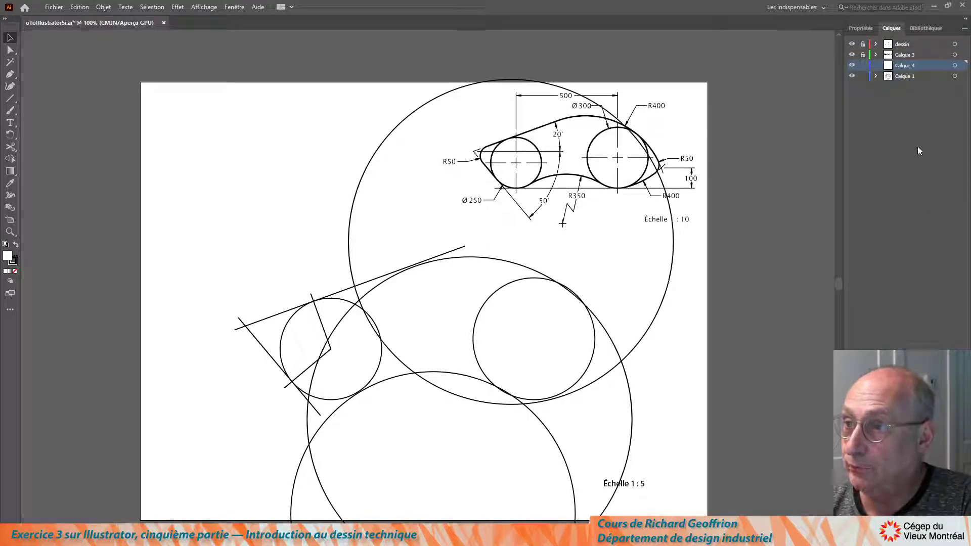
{"action": "left_click_drag", "start_coordinate": [934, 65], "coordinate": [927, 101]}
Copy all the construction circles and lines from Calque 1 to Calque 4, and hide and lock Calque 4.
{"action": "left_click_drag", "start_coordinate": [339, 349], "coordinate": [677, 429]}
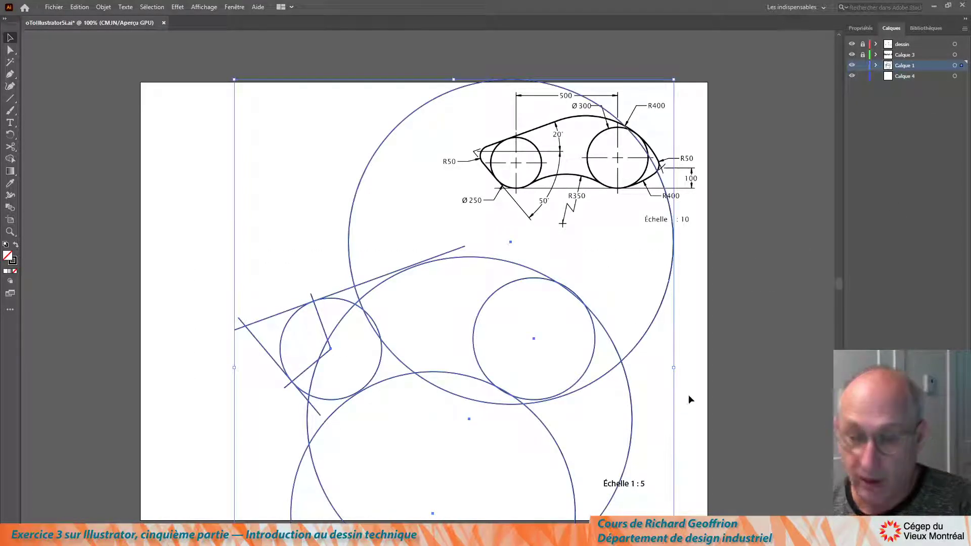
{"action": "key", "text": "ctrl+shift+b"}
{"action": "key", "text": "ctrl+shift+b"}
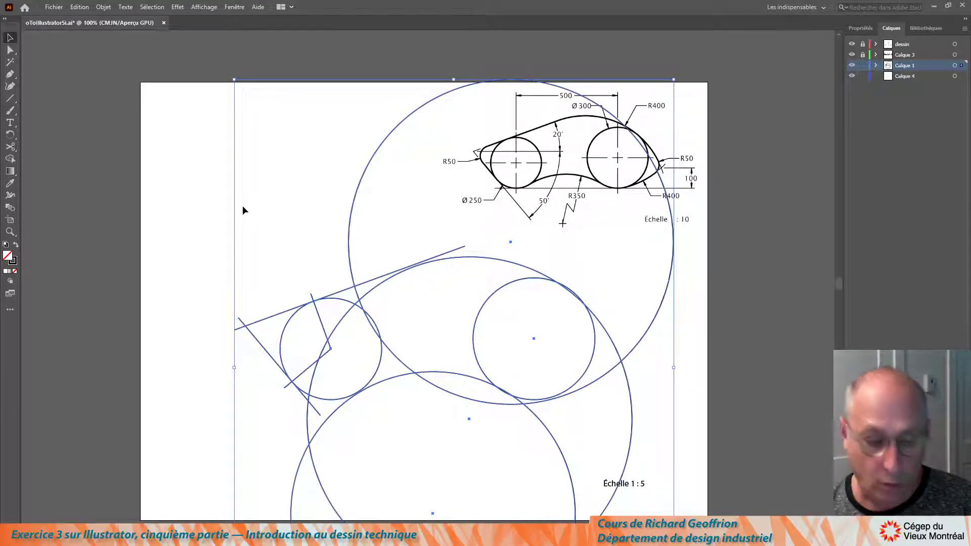
{"action": "key", "text": "ctrl+shift+b"}
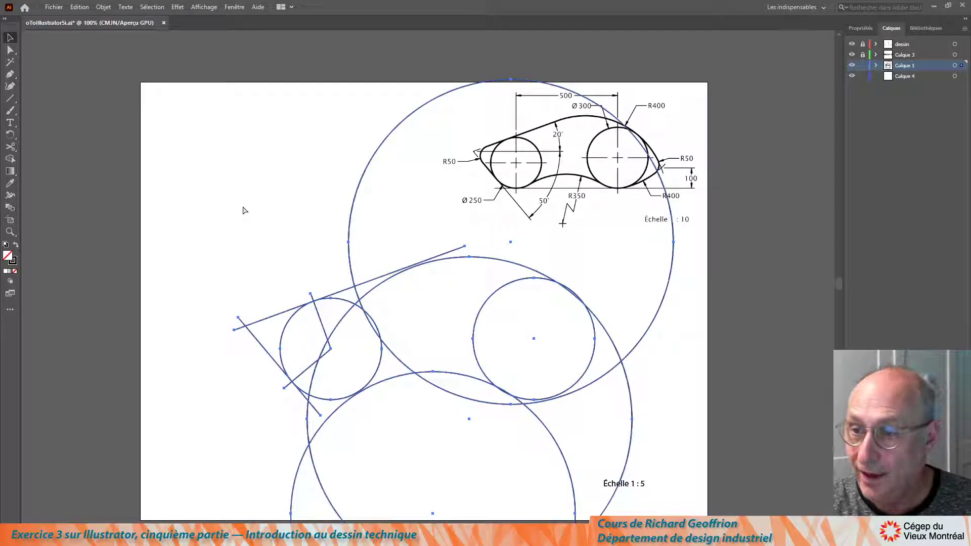
{"action": "key", "text": "ctrl+shift+b"}
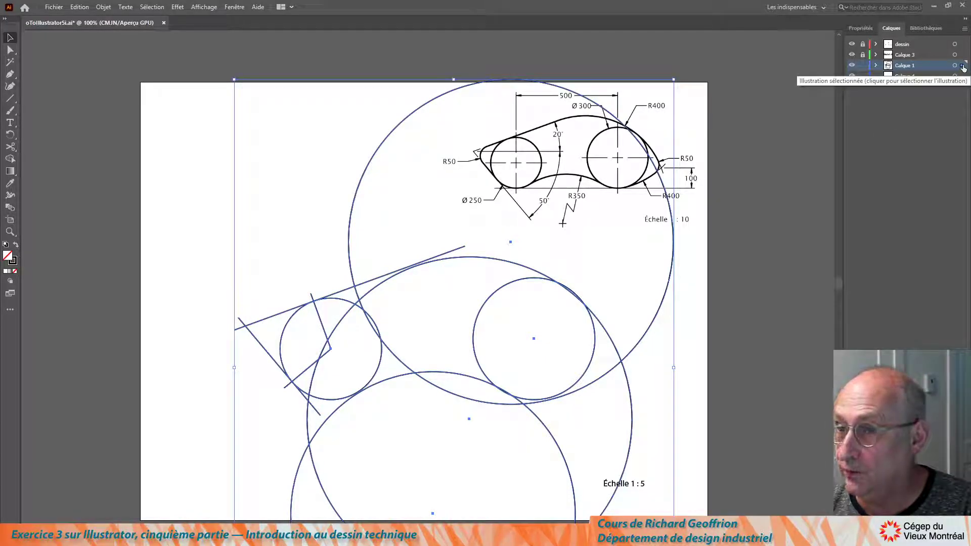
{"action": "left_click_drag", "start_coordinate": [963, 69], "coordinate": [965, 80]}
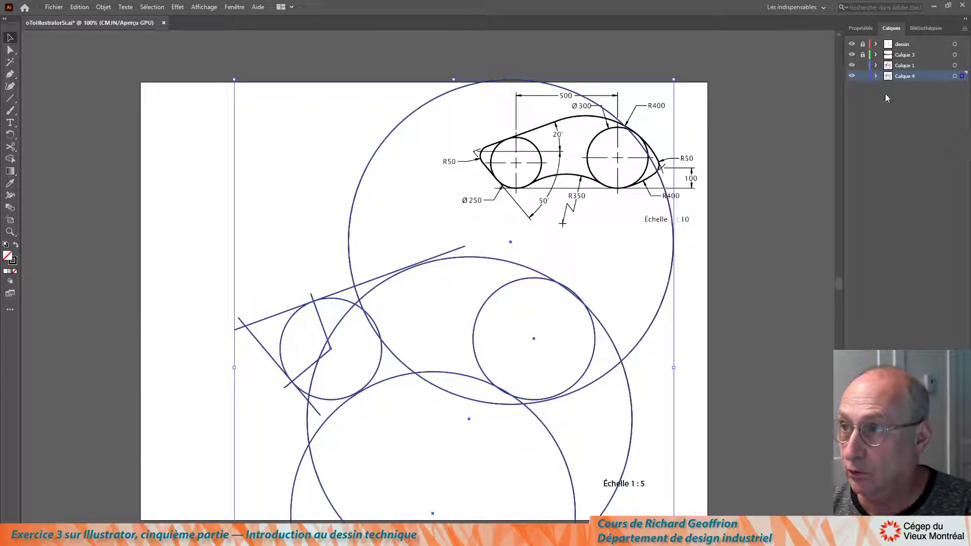
{"action": "left_click", "coordinate": [850, 76]}
{"action": "left_click", "coordinate": [862, 77]}
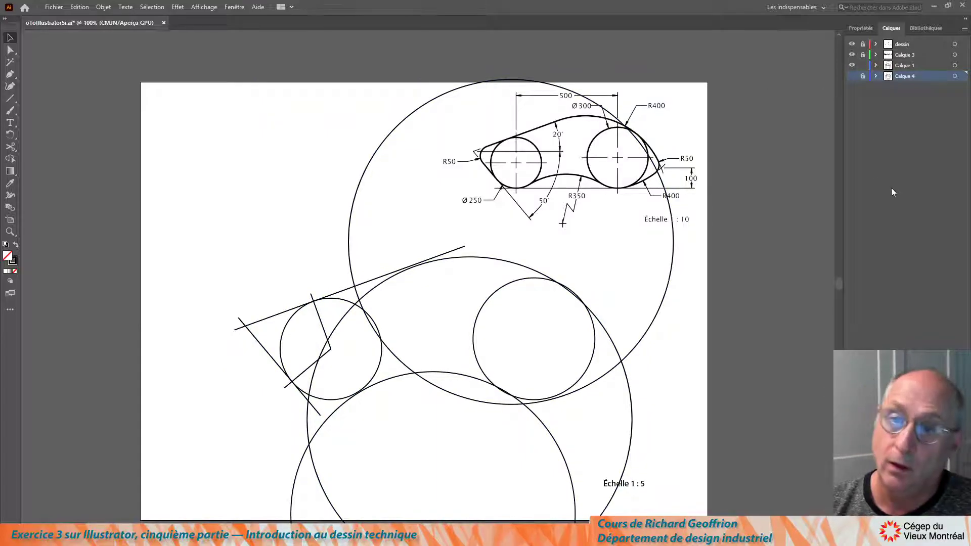
On Calque 1, trim the uppermost large circle with the Scissors tool to its lower-right arc beneath the right inner circle, deleting the rest.
{"action": "left_click", "coordinate": [11, 149]}
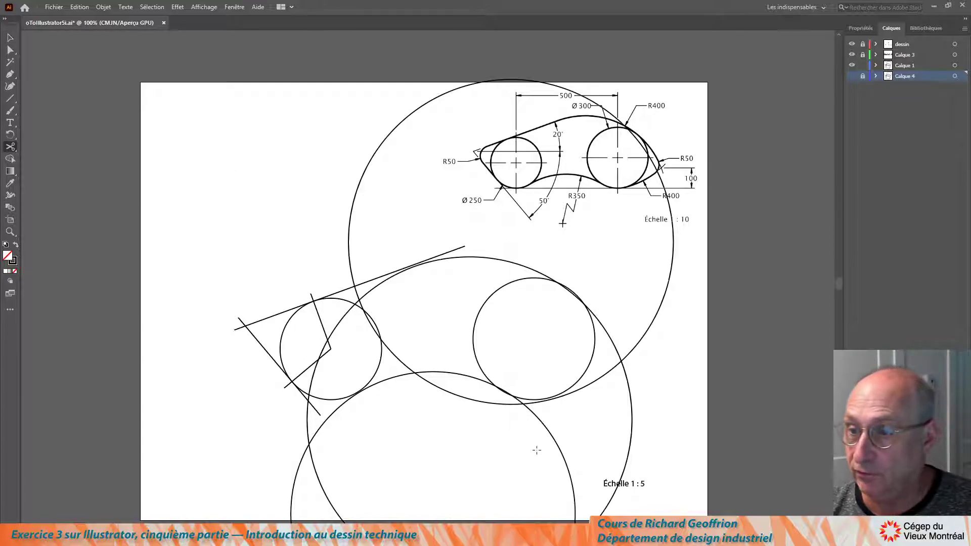
{"action": "left_click", "coordinate": [534, 404]}
{"action": "left_click", "coordinate": [580, 292]}
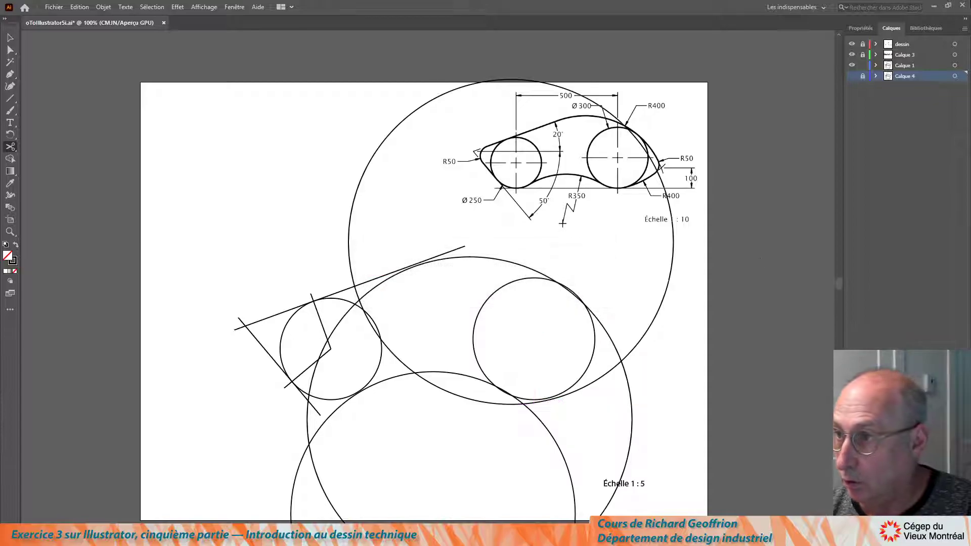
{"action": "left_click", "coordinate": [930, 66]}
{"action": "left_click", "coordinate": [534, 403]}
{"action": "left_click", "coordinate": [630, 352]}
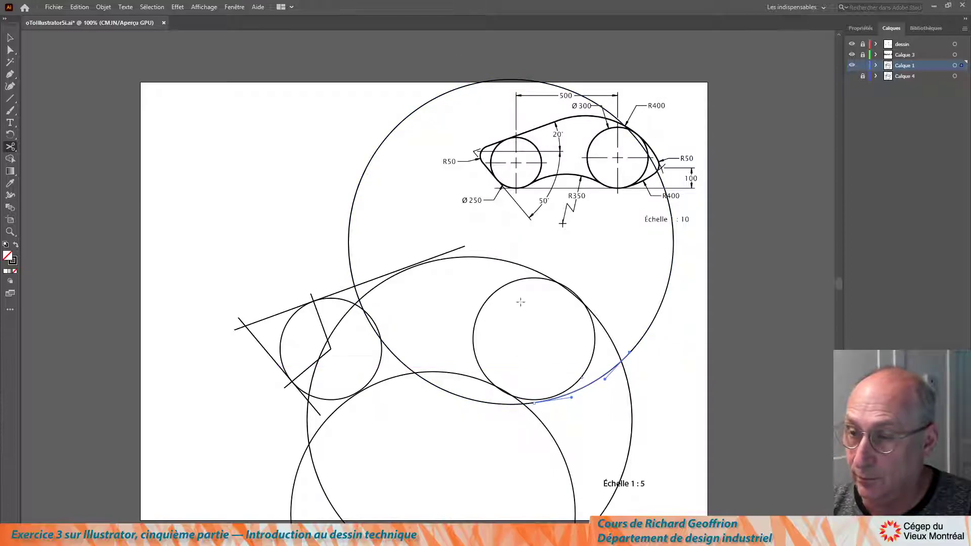
{"action": "left_click", "coordinate": [10, 38]}
{"action": "left_click", "coordinate": [373, 231]}
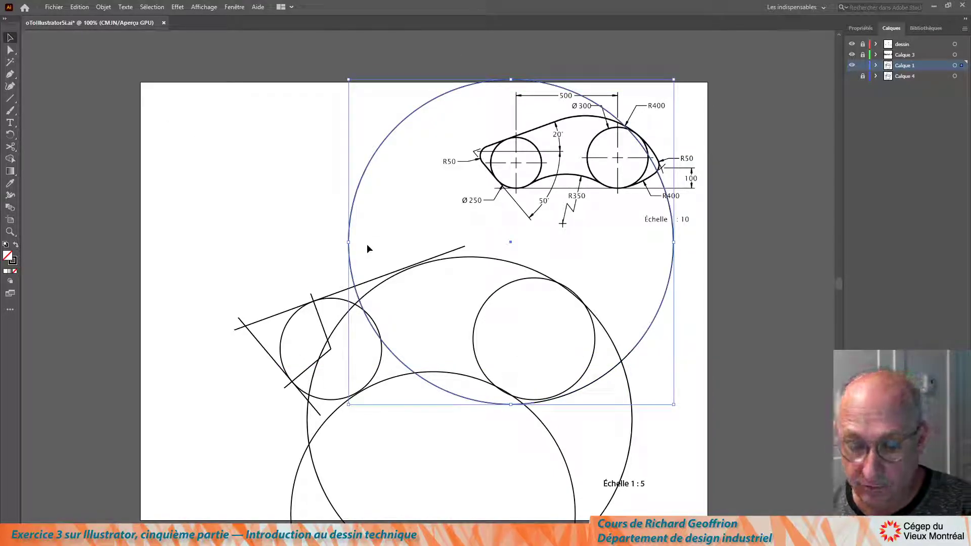
{"action": "key", "text": "Delete"}
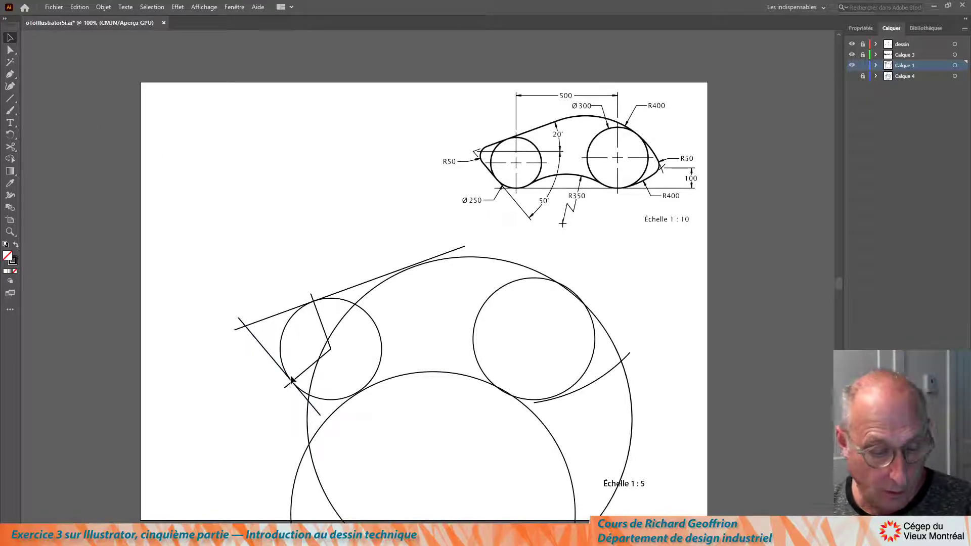
Cut the lower large circle just beyond its tangencies with the two smaller circles and delete everything except the arc between them.
{"action": "key", "text": "c"}
{"action": "left_click", "coordinate": [522, 406]}
{"action": "left_click", "coordinate": [339, 408]}
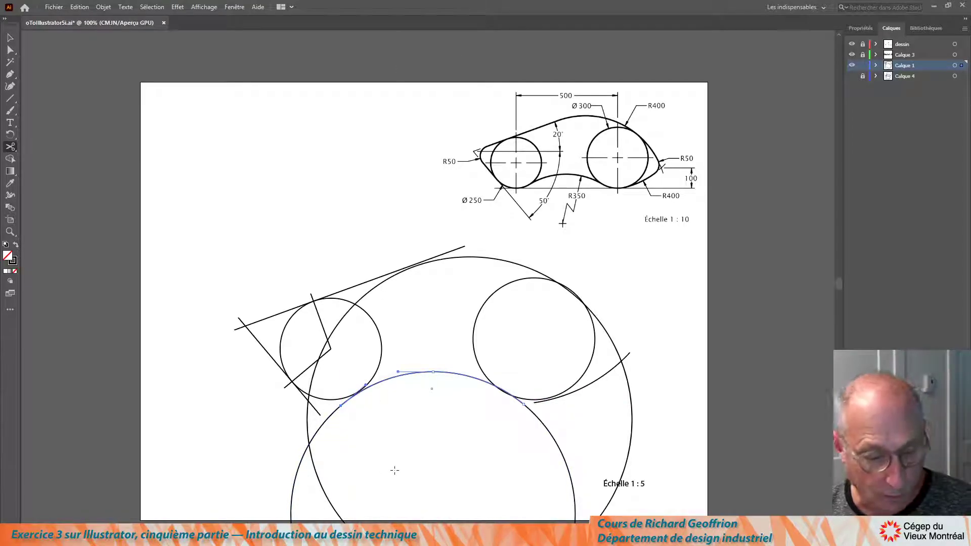
{"action": "key", "text": "v"}
{"action": "left_click", "coordinate": [539, 447]}
{"action": "key", "text": "Delete"}
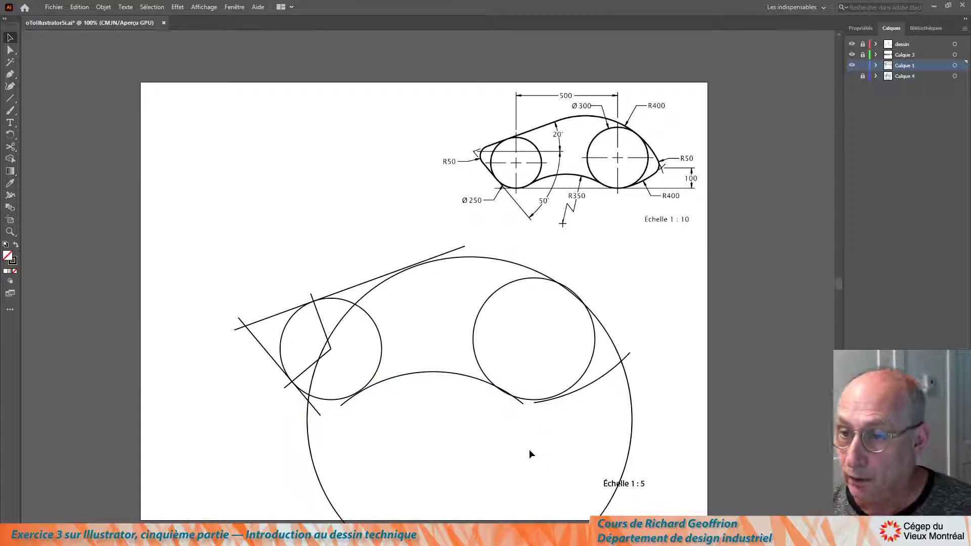
Cut the remaining large circle past its crossings with the sloped line and the lower-right arc, keeping only its upper arc.
{"action": "key", "text": "c"}
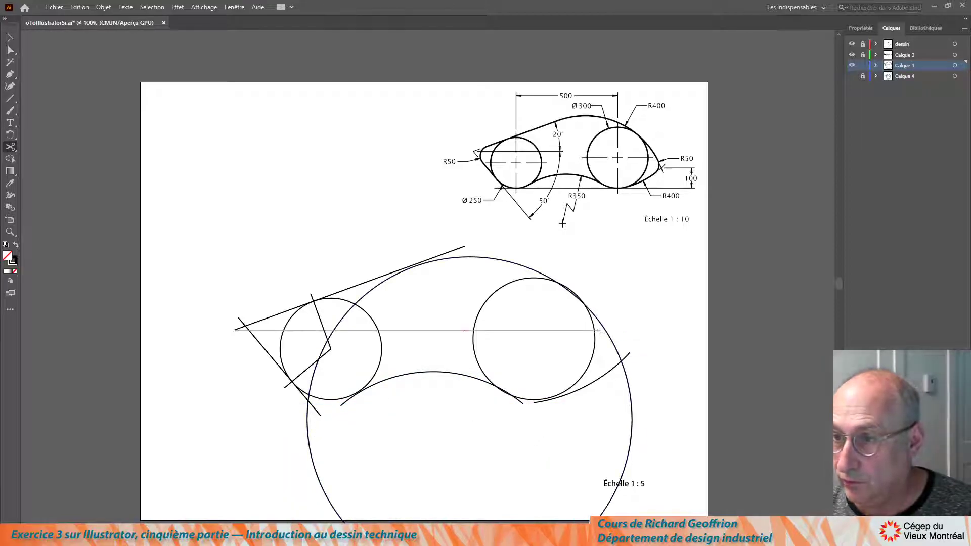
{"action": "left_click", "coordinate": [627, 385]}
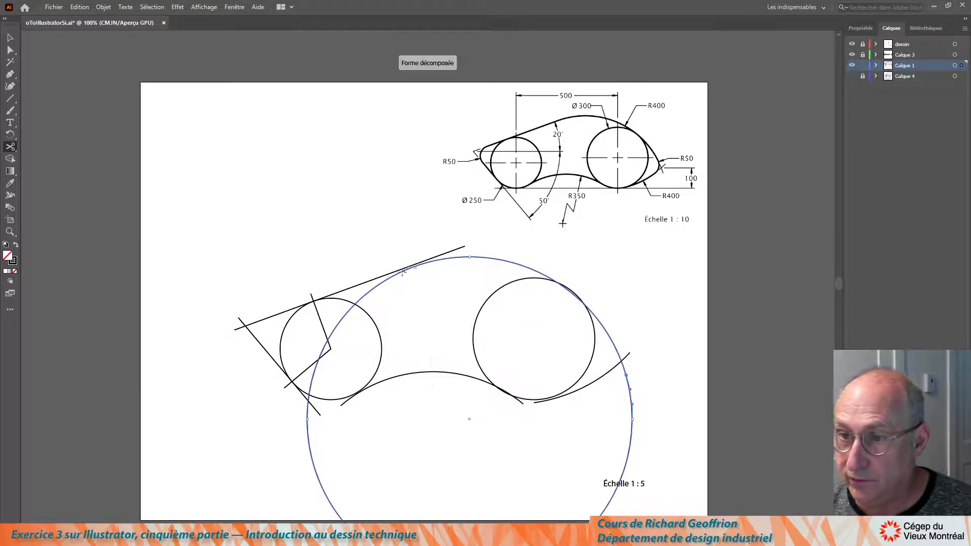
{"action": "left_click", "coordinate": [370, 292]}
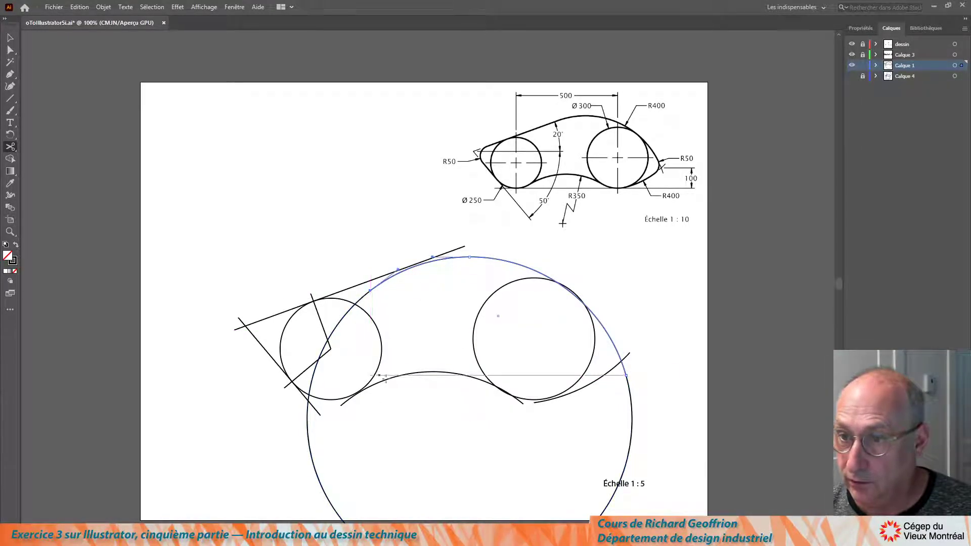
{"action": "key", "text": "v"}
{"action": "left_click", "coordinate": [631, 458]}
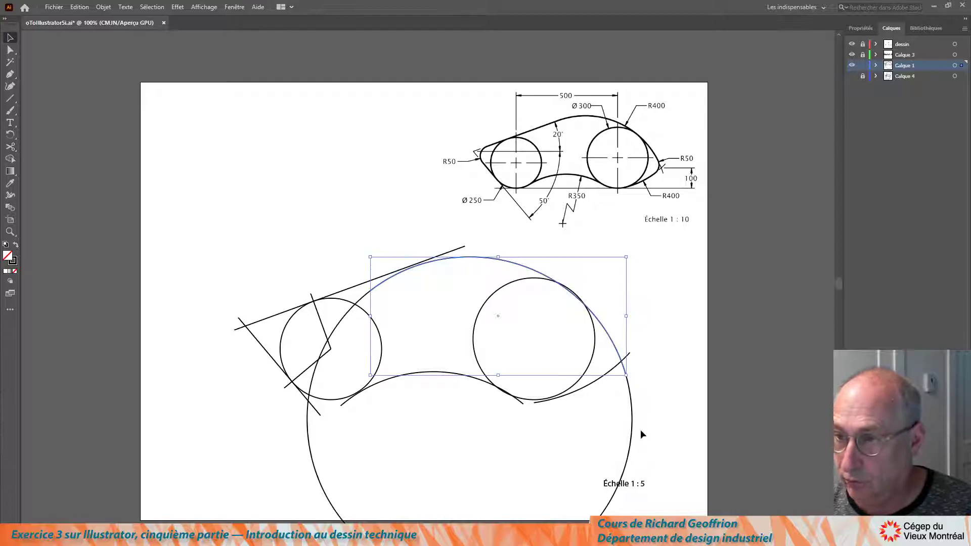
{"action": "key", "text": "Delete"}
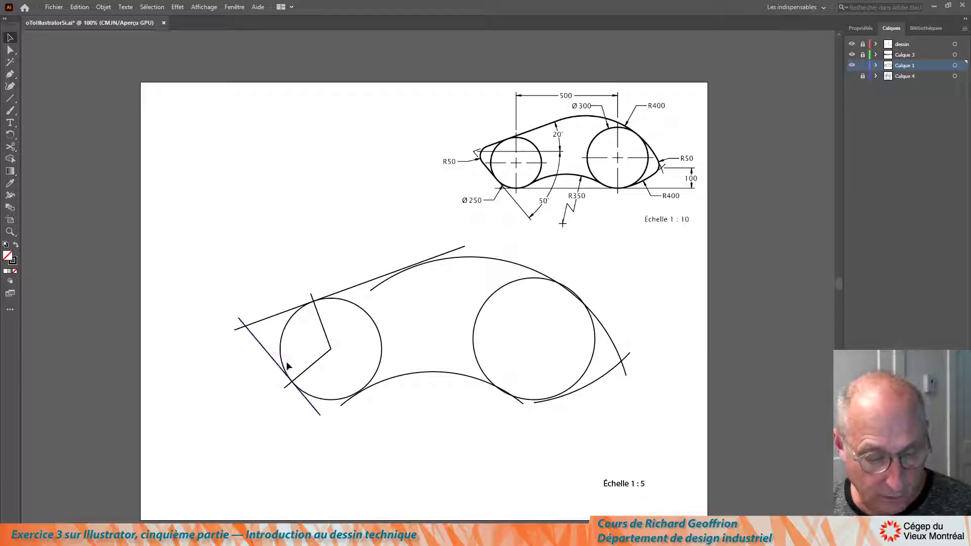
Trim the left small circle with the Scissors tool to its lower arc and delete its upper portion.
{"action": "key", "text": "c"}
{"action": "left_click", "coordinate": [373, 377]}
{"action": "left_click", "coordinate": [282, 357]}
{"action": "key", "text": "Delete"}
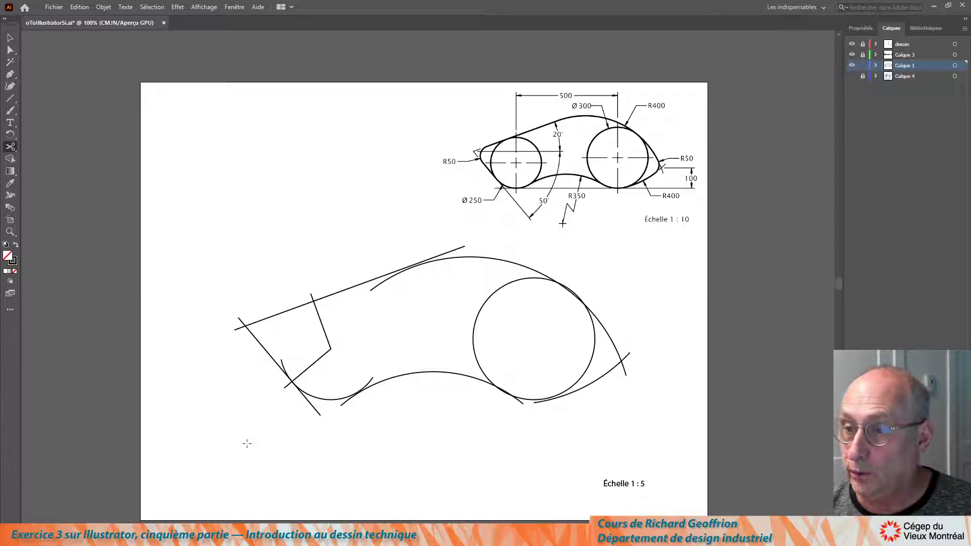
Trim the right inner circle with the Scissors tool to its lower arc and delete the rest of it.
{"action": "left_click", "coordinate": [574, 384]}
{"action": "left_click", "coordinate": [482, 370]}
{"action": "key", "text": "Delete"}
{"action": "key", "text": "Delete"}
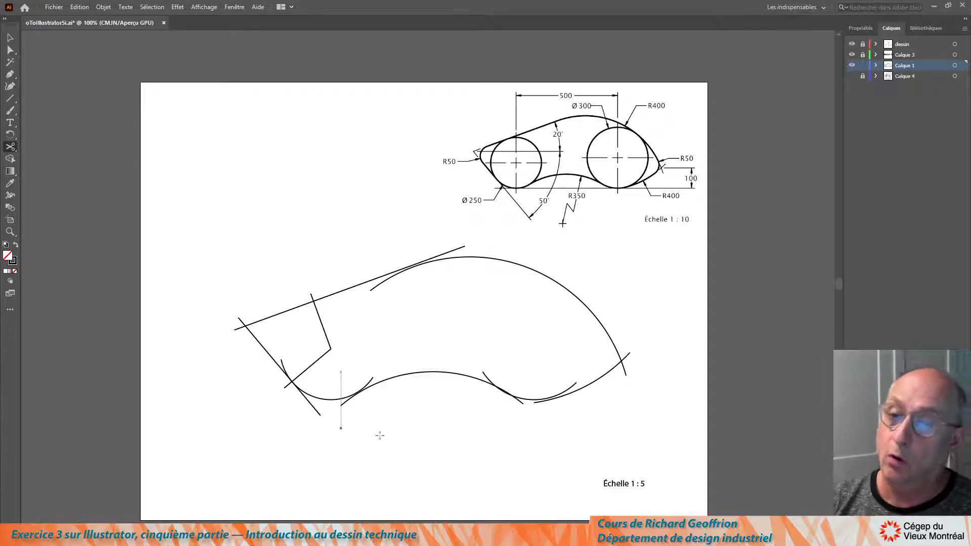
Delete the V-shaped construction path joining the left arc's centre to the two tangent lines.
{"action": "left_click", "coordinate": [10, 38]}
{"action": "left_click", "coordinate": [327, 352]}
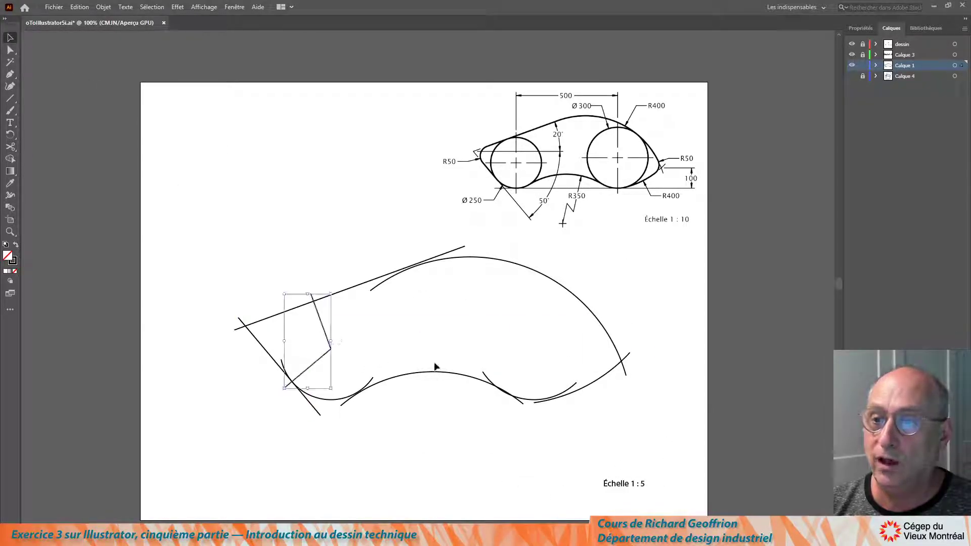
{"action": "key", "text": "Delete"}
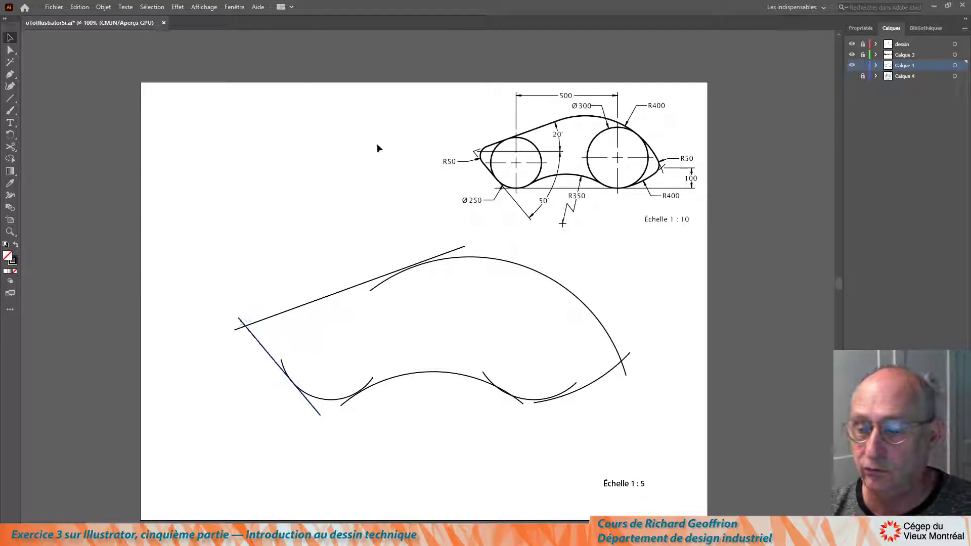
Try marking tangent points with short lines across the overlapping outline segments, and undo the marks.
{"action": "left_click", "coordinate": [11, 99]}
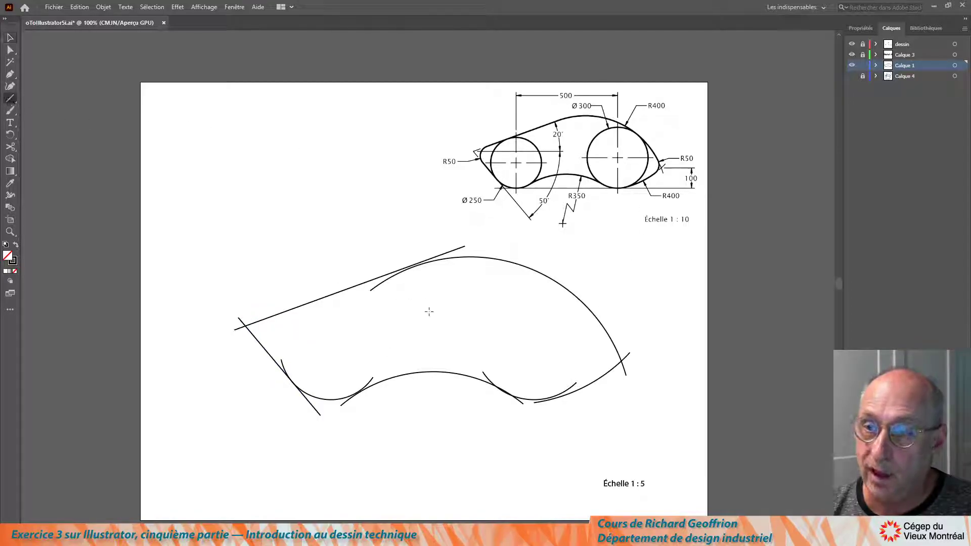
{"action": "left_click_drag", "start_coordinate": [411, 257], "coordinate": [419, 271]}
{"action": "left_click_drag", "start_coordinate": [549, 390], "coordinate": [557, 408]}
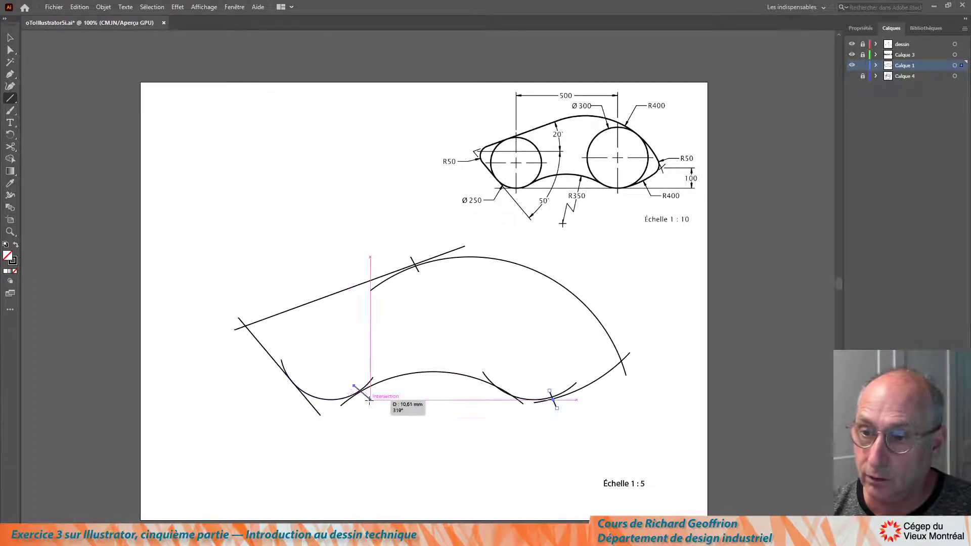
{"action": "left_click_drag", "start_coordinate": [354, 386], "coordinate": [364, 403]}
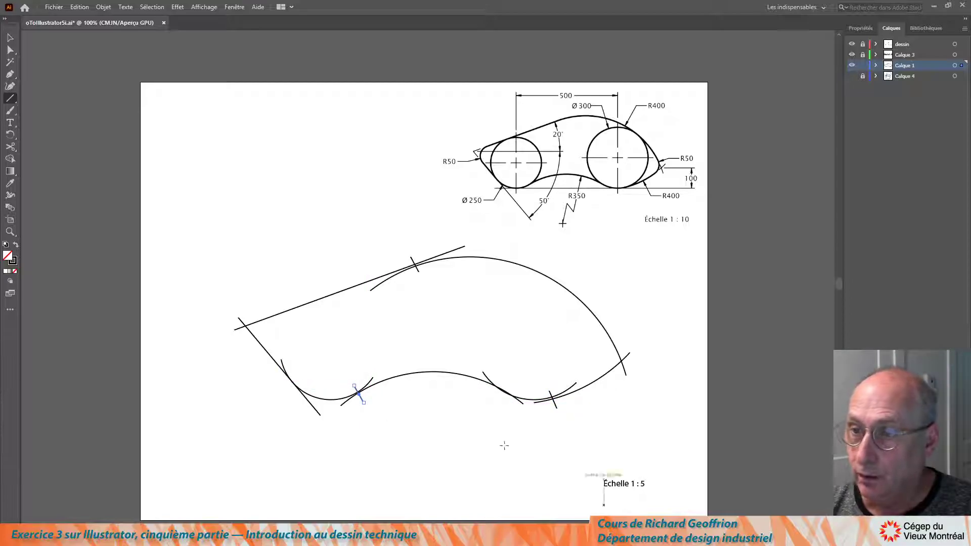
{"action": "key", "text": "ctrl+z"}
{"action": "key", "text": "ctrl+z"}
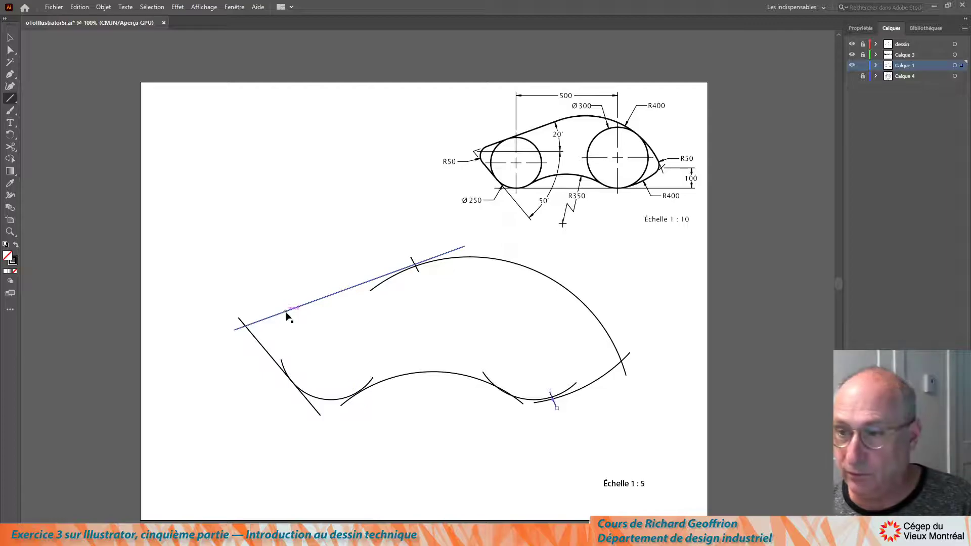
{"action": "key", "text": "ctrl+z"}
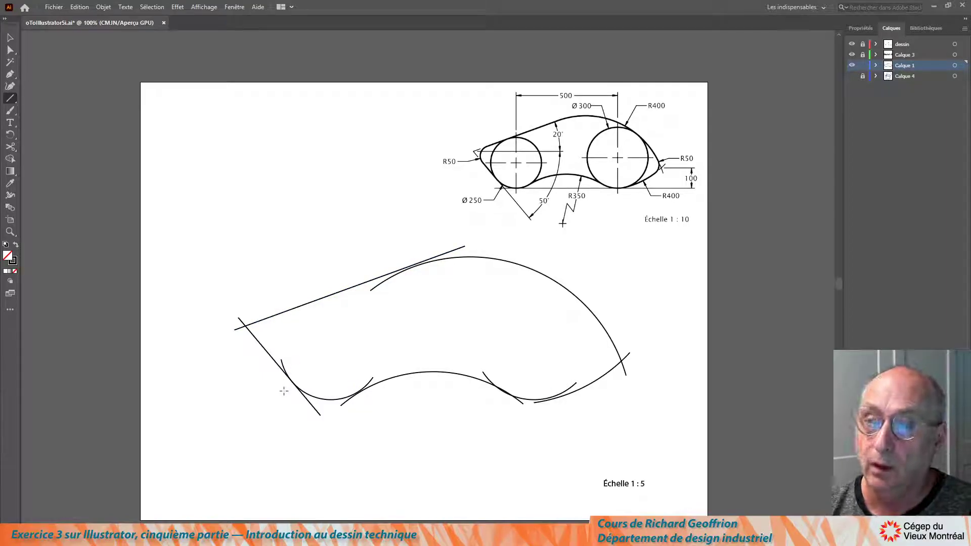
Merge the area enclosed by all the outline paths with the Shape Builder, using a custom gap detection length of 5 mm.
{"action": "key", "text": "v"}
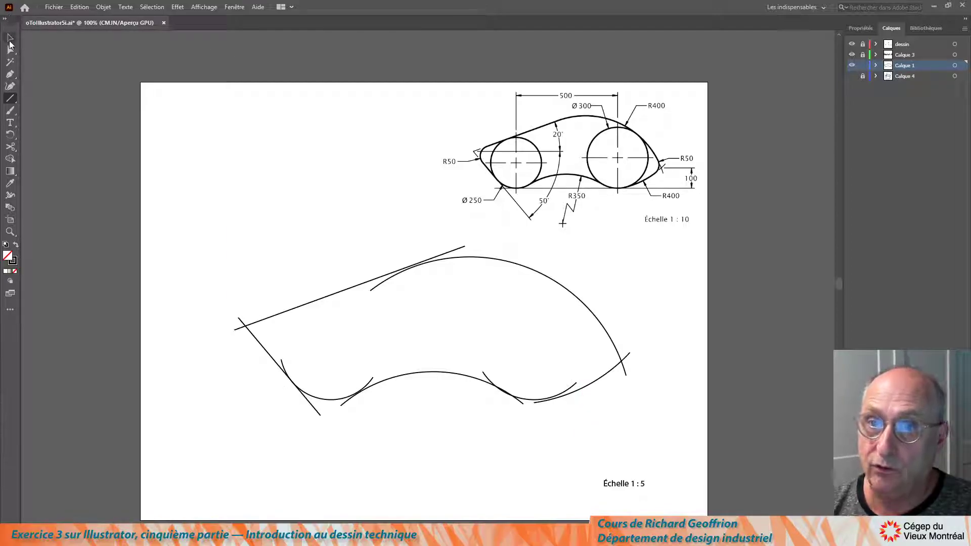
{"action": "left_click_drag", "start_coordinate": [211, 247], "coordinate": [662, 441]}
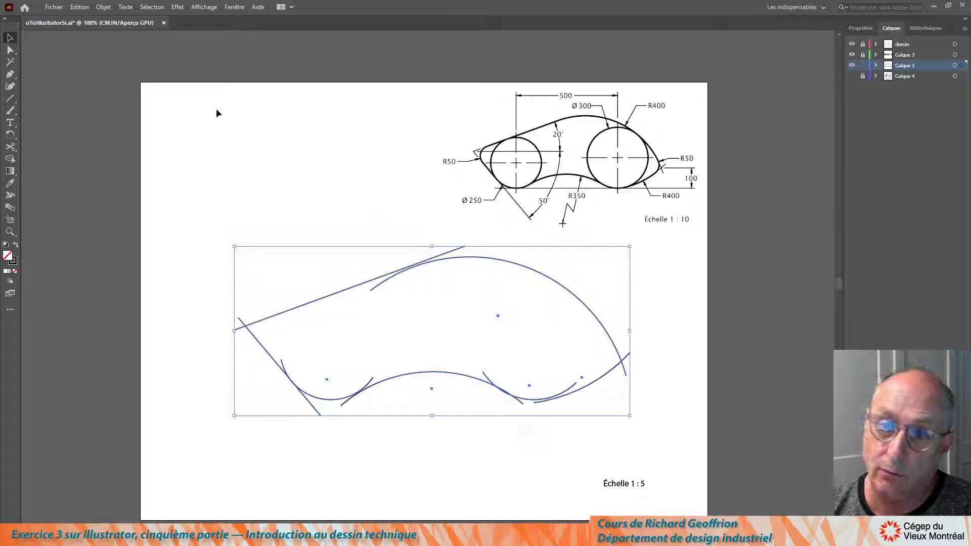
{"action": "left_click", "coordinate": [9, 159]}
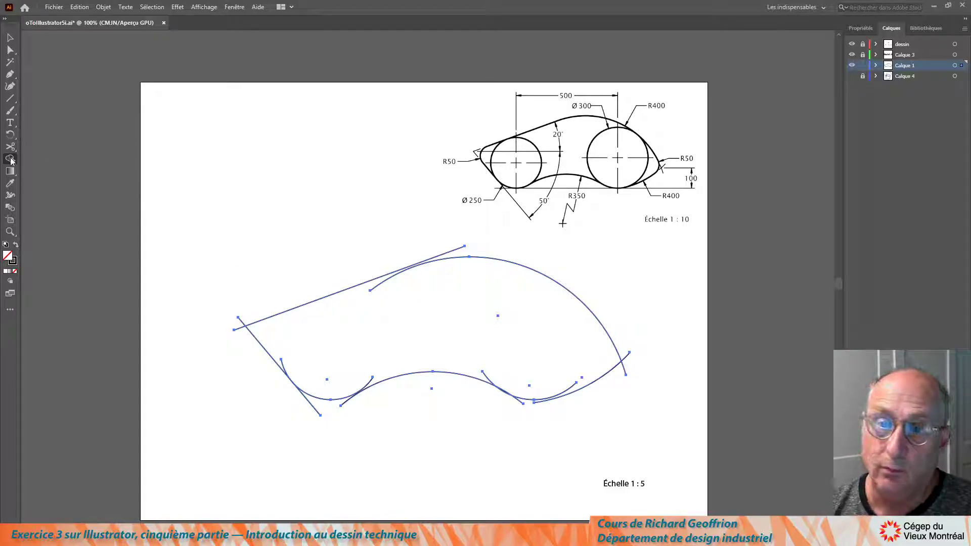
{"action": "double_click", "coordinate": [9, 160]}
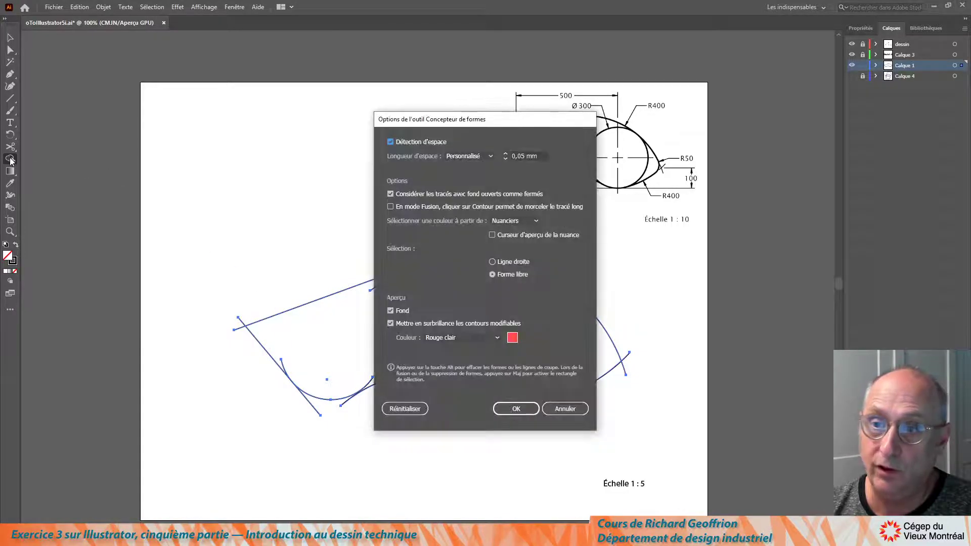
{"action": "left_click", "coordinate": [514, 156]}
{"action": "type", "text": "10 mm"}
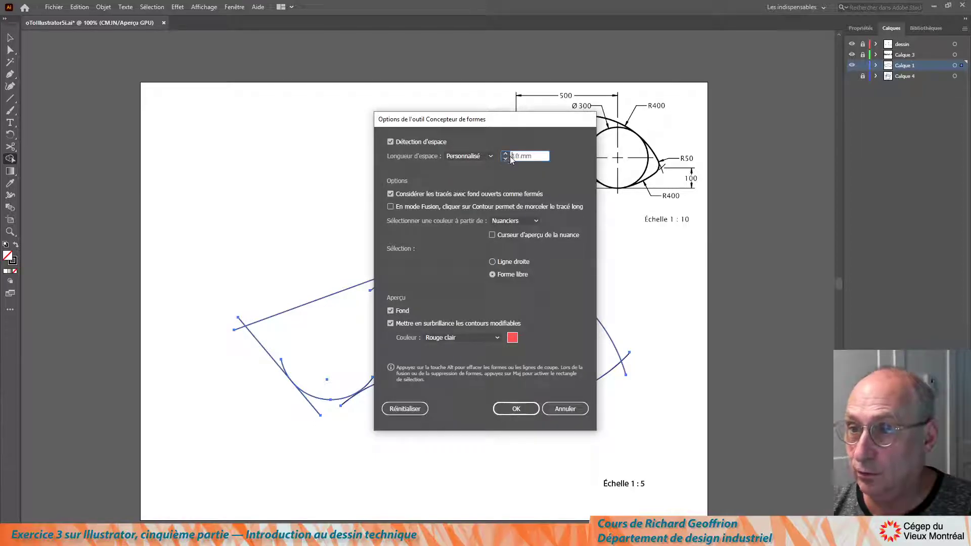
{"action": "left_click", "coordinate": [505, 159]}
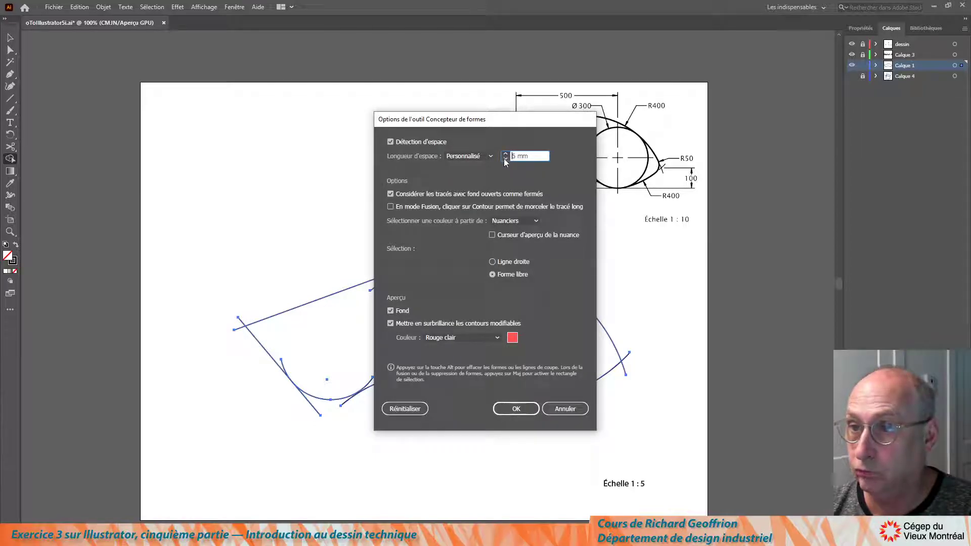
{"action": "left_click", "coordinate": [512, 410]}
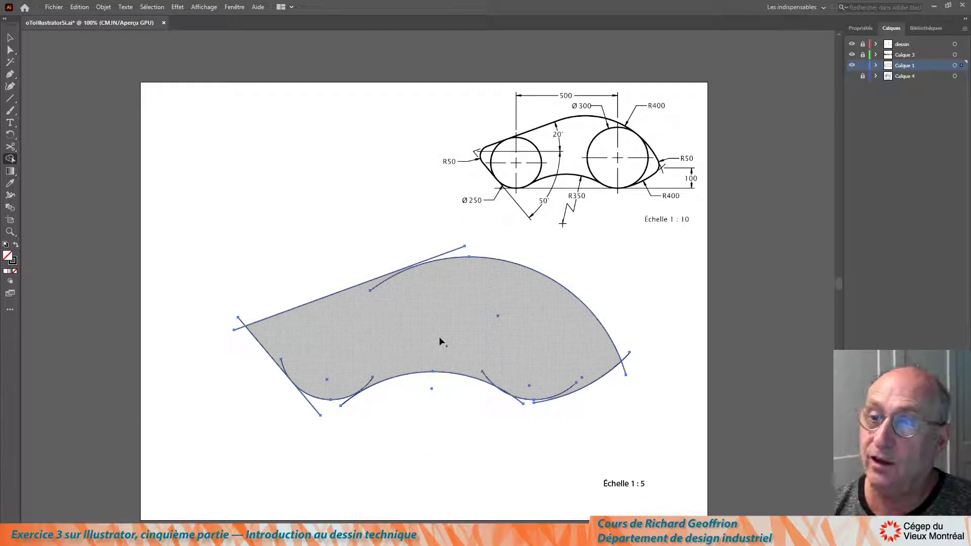
{"action": "left_click", "coordinate": [448, 303]}
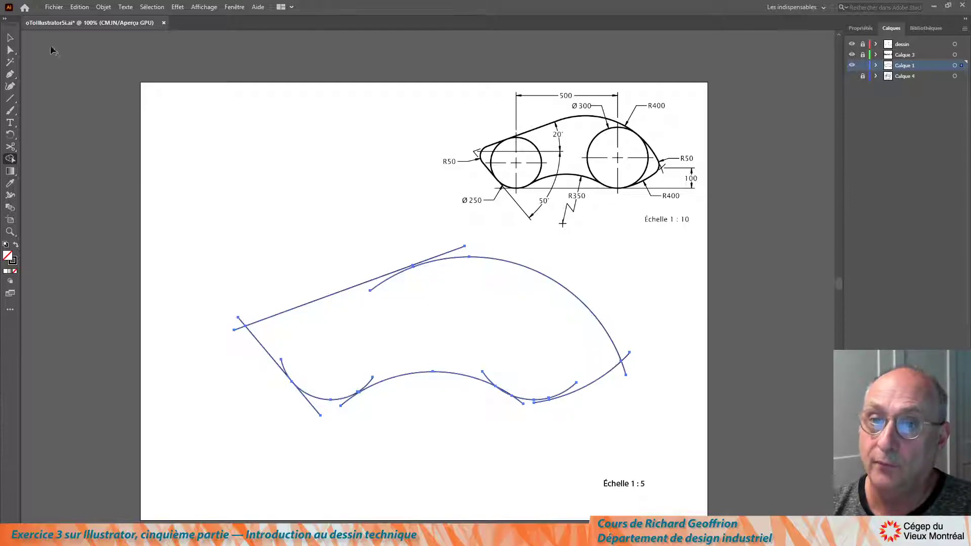
Isolate the merged outline by removing it temporarily, deleting all leftover path segments and restoring the outline in place.
{"action": "left_click", "coordinate": [14, 38]}
{"action": "left_click", "coordinate": [479, 271]}
{"action": "left_click", "coordinate": [496, 259]}
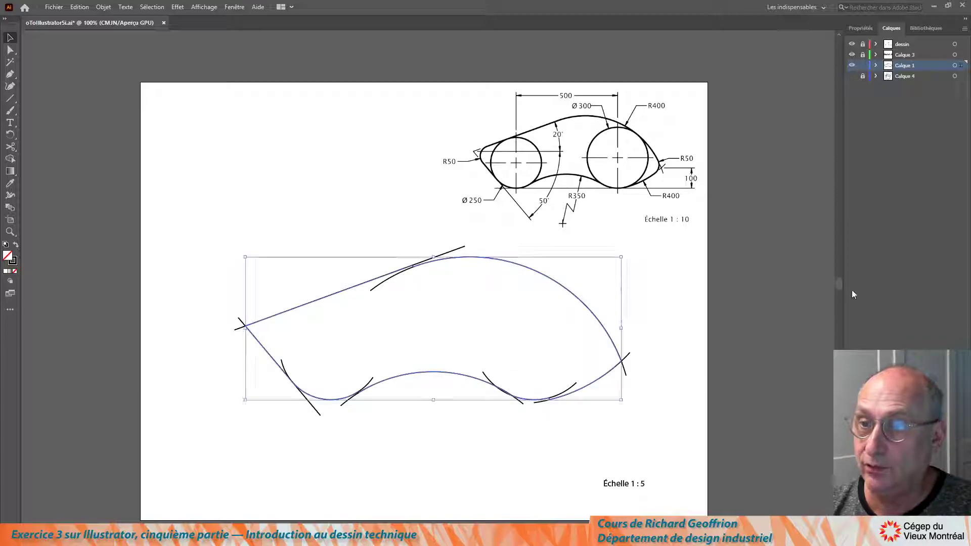
{"action": "key", "text": "Delete"}
{"action": "left_click_drag", "start_coordinate": [197, 243], "coordinate": [653, 439]}
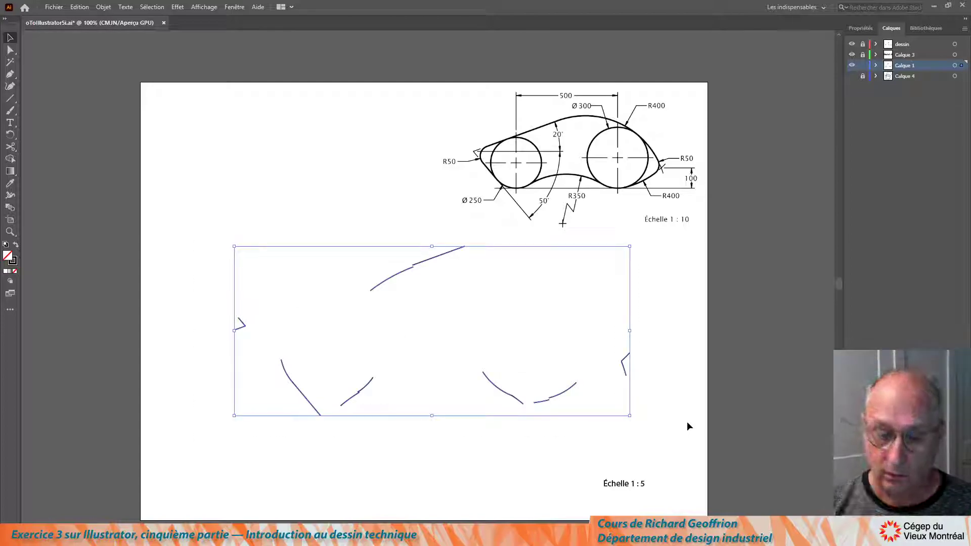
{"action": "key", "text": "Delete"}
{"action": "key", "text": "ctrl+z"}
{"action": "key", "text": "ctrl+z"}
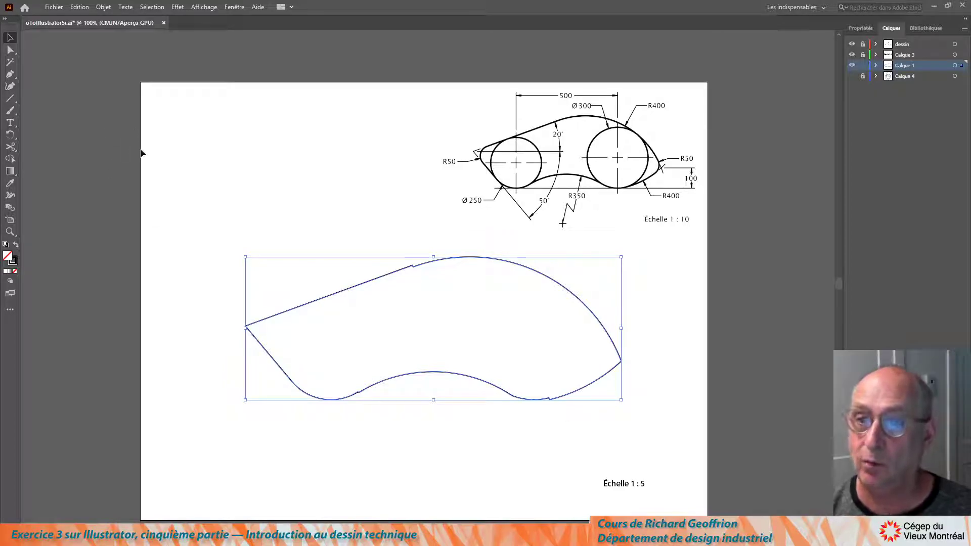
Round the outline's sharp left and right end corners with a 10 mm radius.
{"action": "left_click", "coordinate": [10, 50]}
{"action": "left_click_drag", "start_coordinate": [220, 322], "coordinate": [634, 367]}
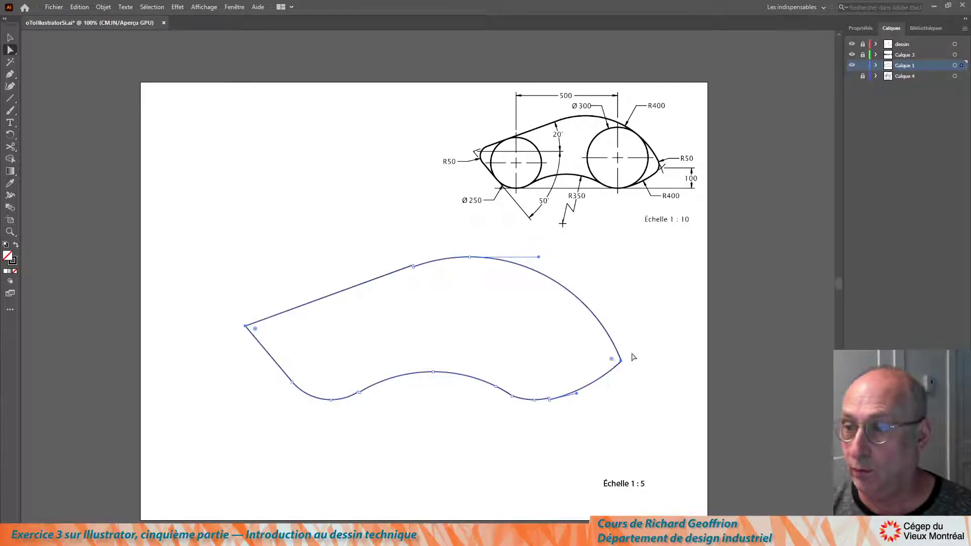
{"action": "left_click", "coordinate": [860, 29]}
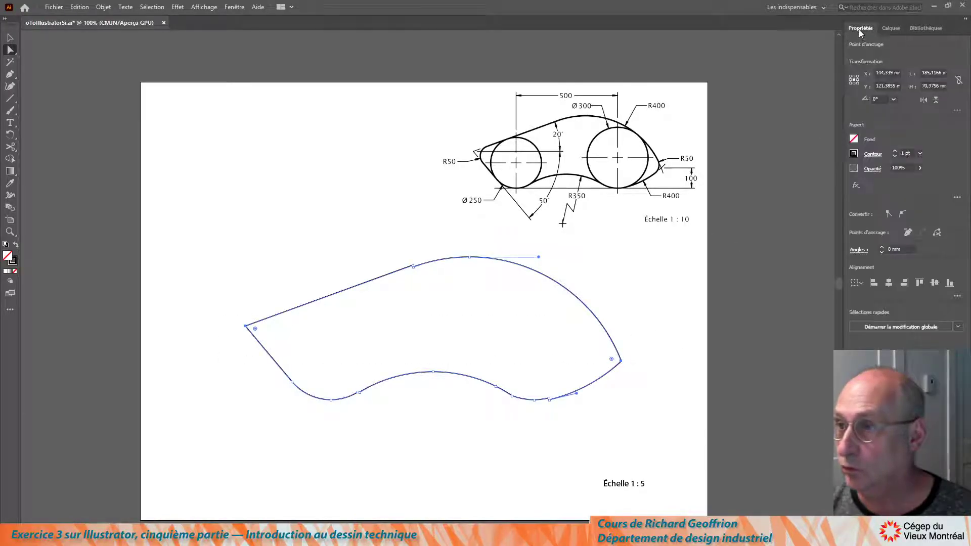
{"action": "left_click", "coordinate": [891, 249]}
{"action": "type", "text": "10"}
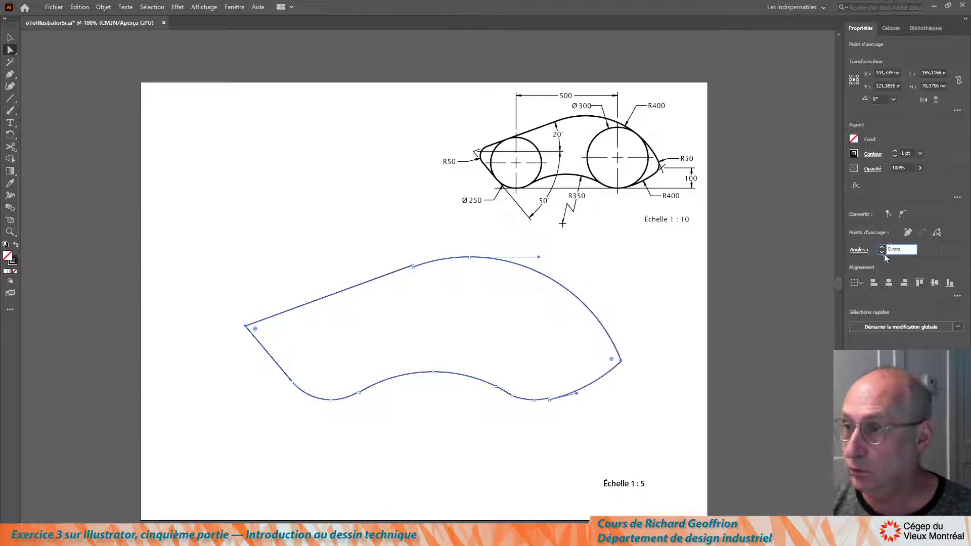
{"action": "key", "text": "Return"}
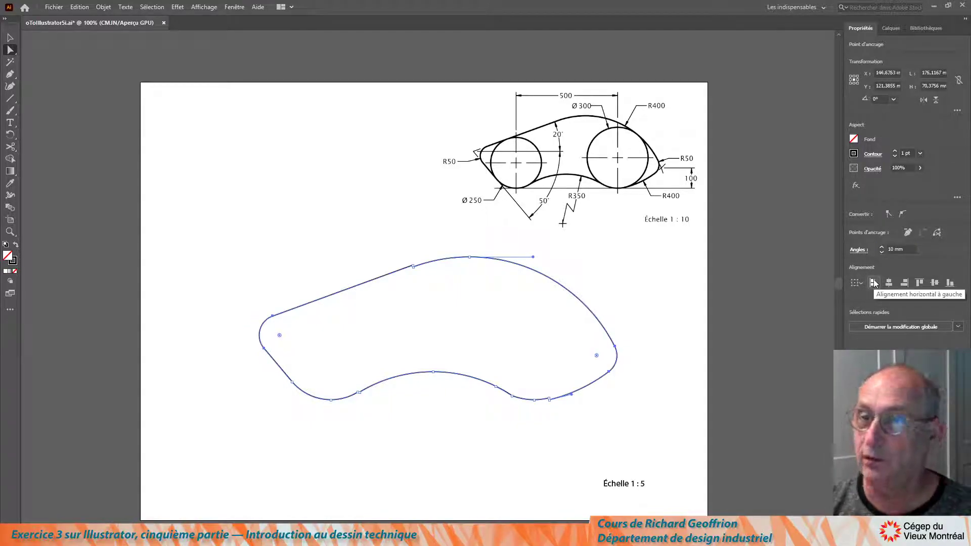
{"action": "left_click", "coordinate": [235, 208]}
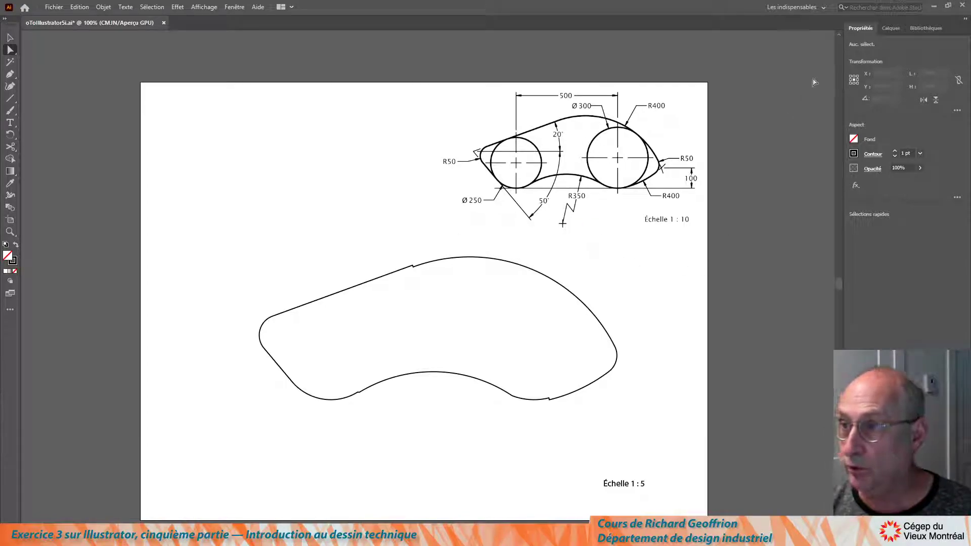
Show and unlock the backup layer Calque 4.
{"action": "left_click", "coordinate": [892, 28]}
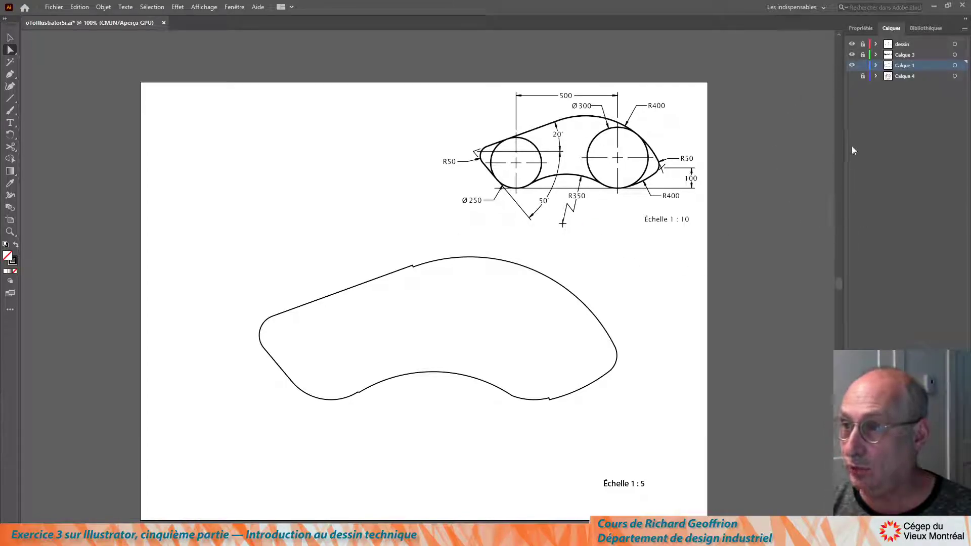
{"action": "left_click", "coordinate": [852, 76]}
{"action": "left_click", "coordinate": [863, 76]}
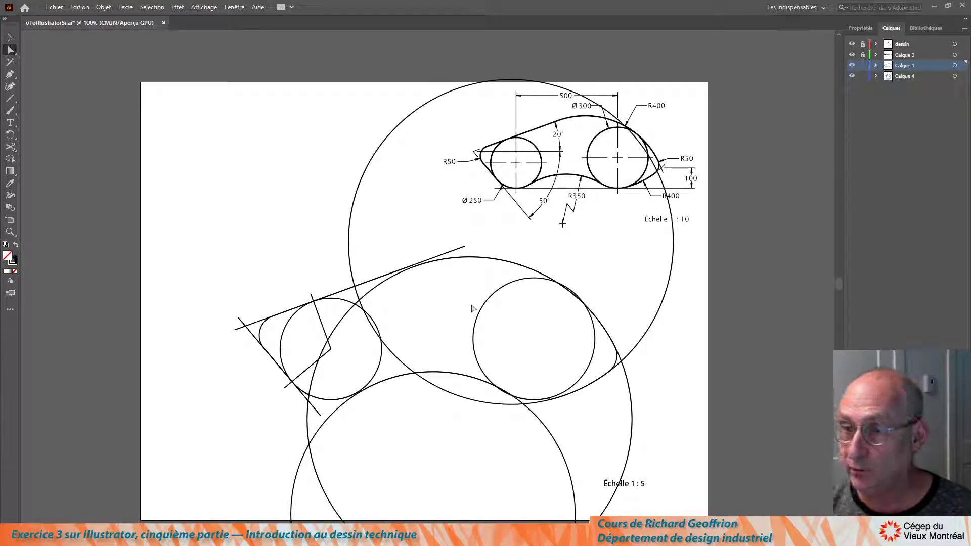
{"action": "left_click", "coordinate": [7, 39]}
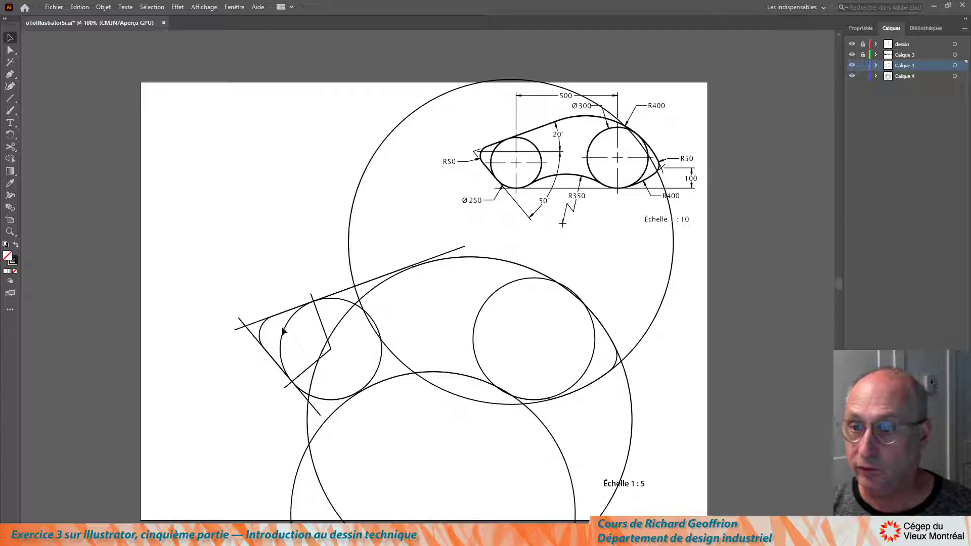
{"action": "left_click", "coordinate": [379, 369]}
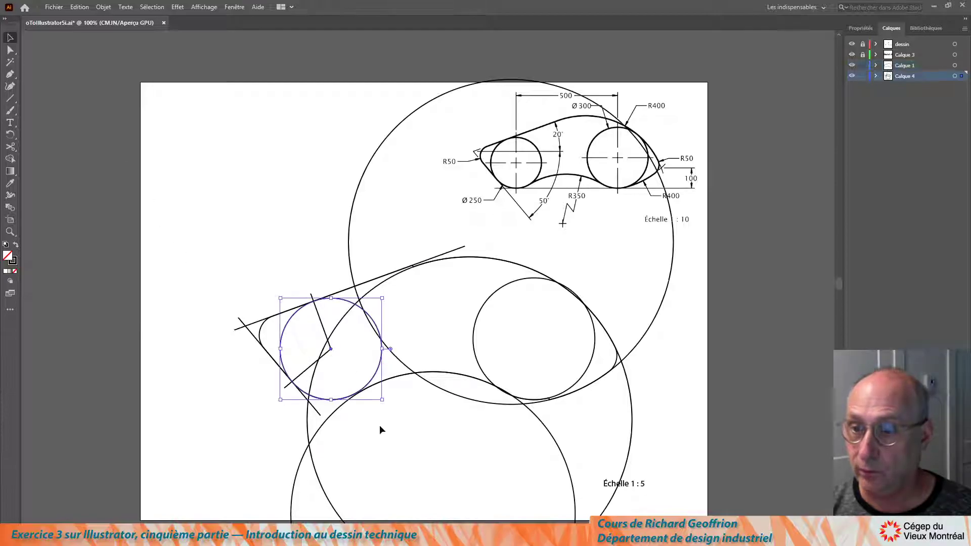
{"action": "left_click", "coordinate": [474, 328]}
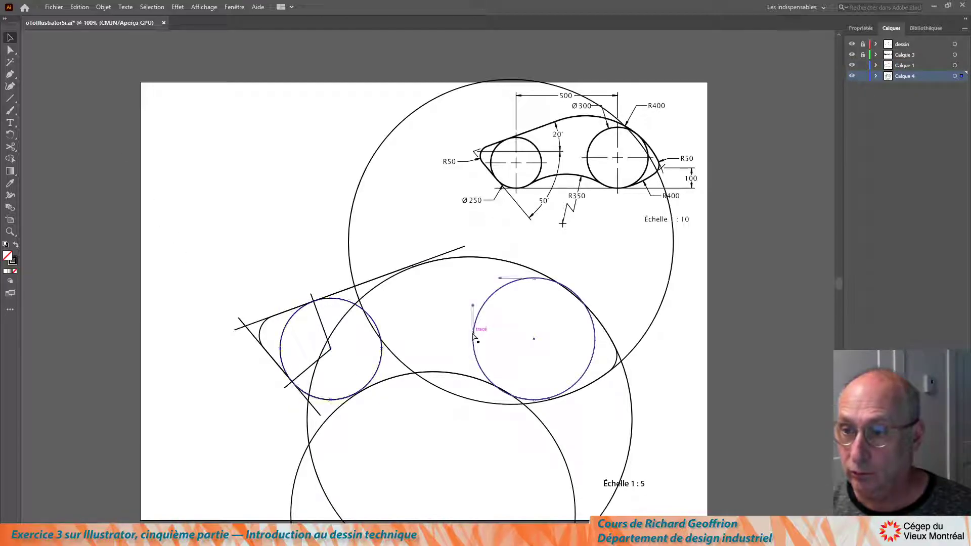
{"action": "key", "text": "v"}
{"action": "left_click", "coordinate": [216, 192]}
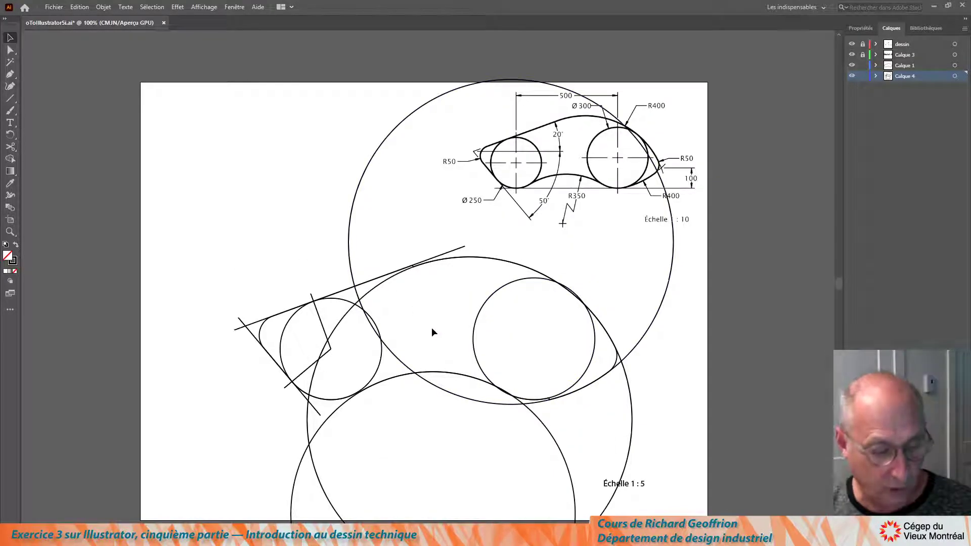
Transfer the two small construction circles from Calque 4 to Calque 1, and hide and lock Calque 4.
{"action": "left_click", "coordinate": [473, 339]}
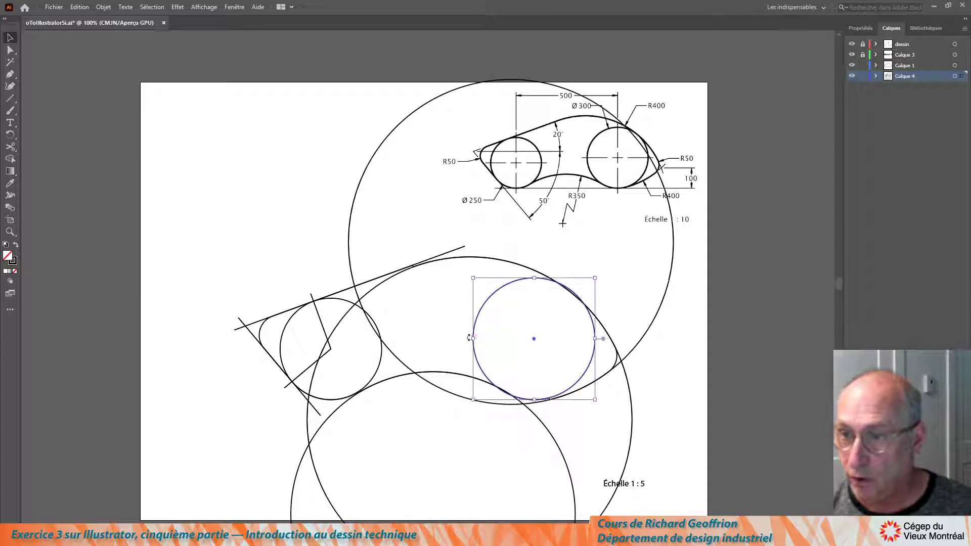
{"action": "left_click", "coordinate": [381, 366], "text": "shift"}
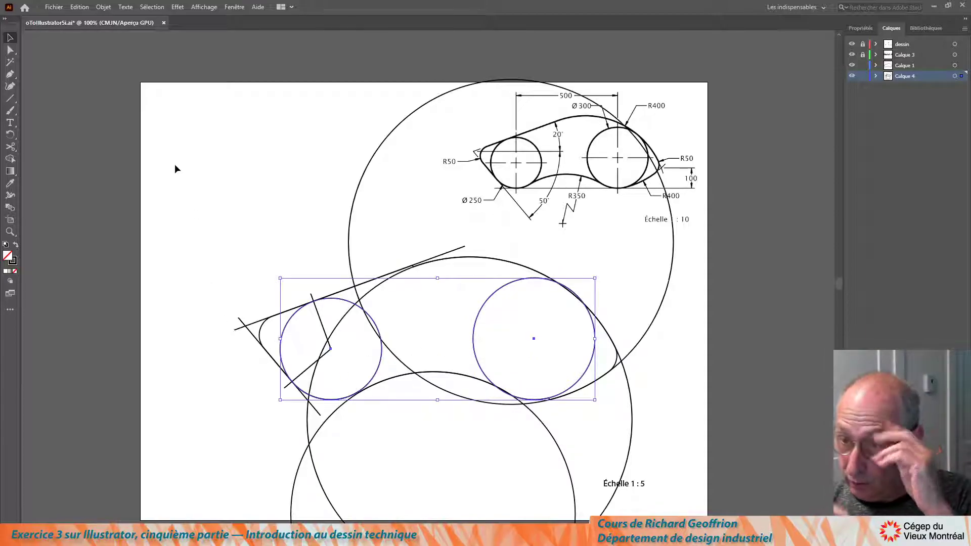
{"action": "key", "text": "a"}
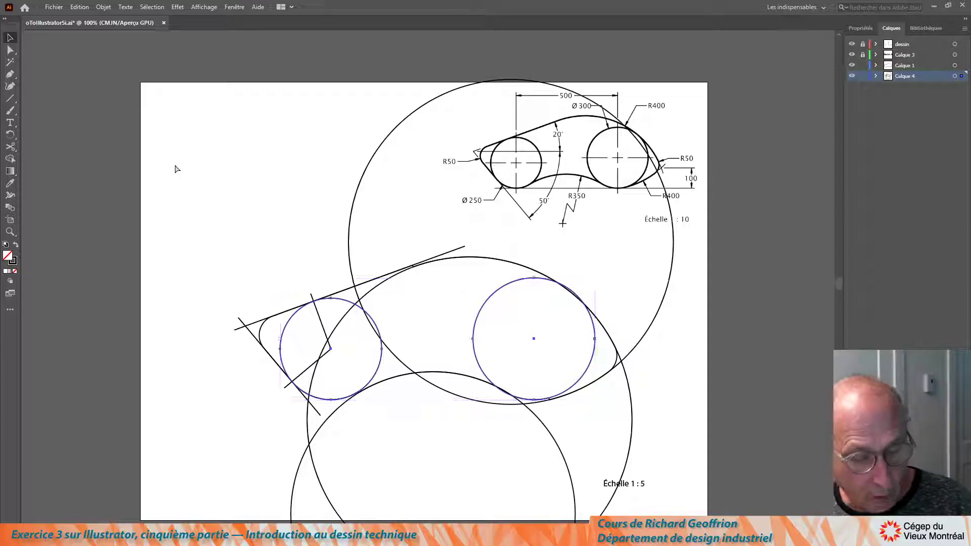
{"action": "key", "text": "v"}
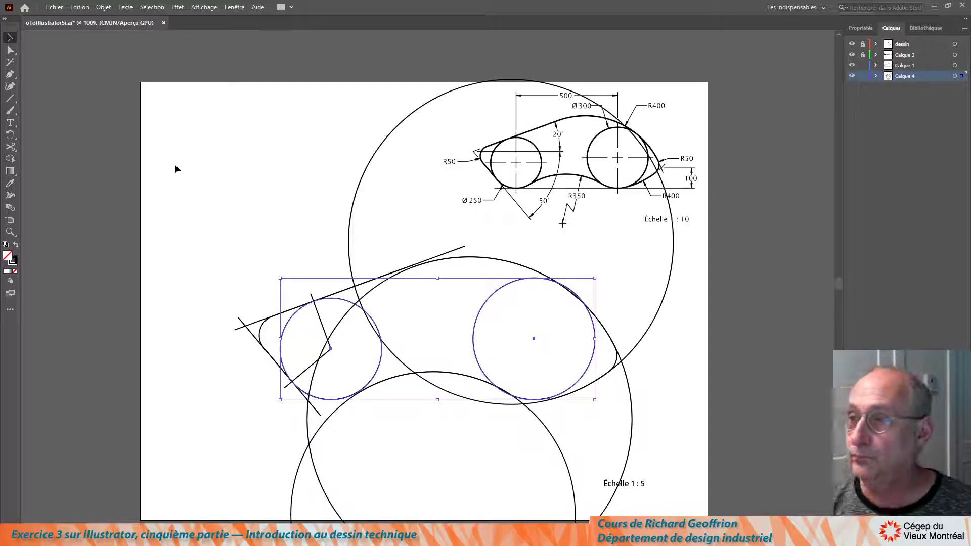
{"action": "key", "text": "a"}
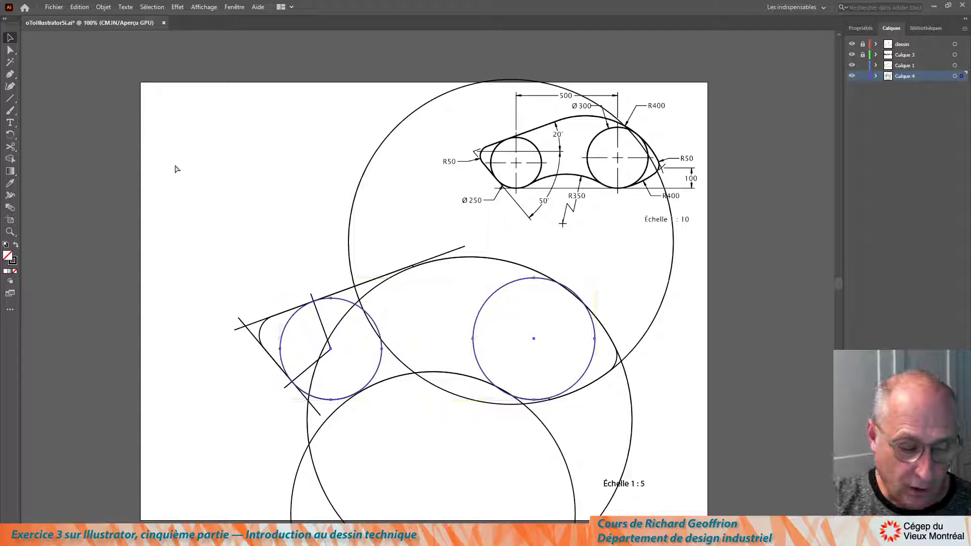
{"action": "key", "text": "v"}
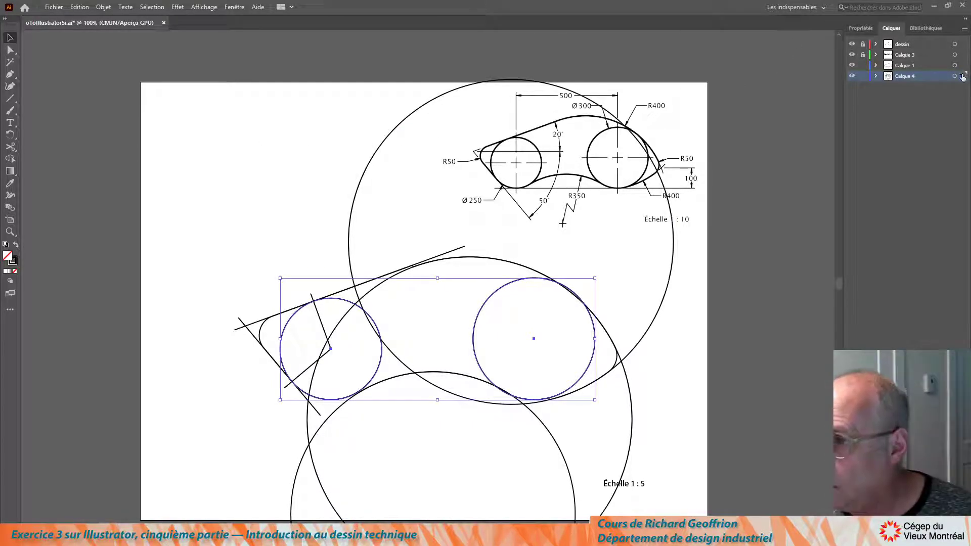
{"action": "left_click_drag", "start_coordinate": [963, 75], "coordinate": [961, 65]}
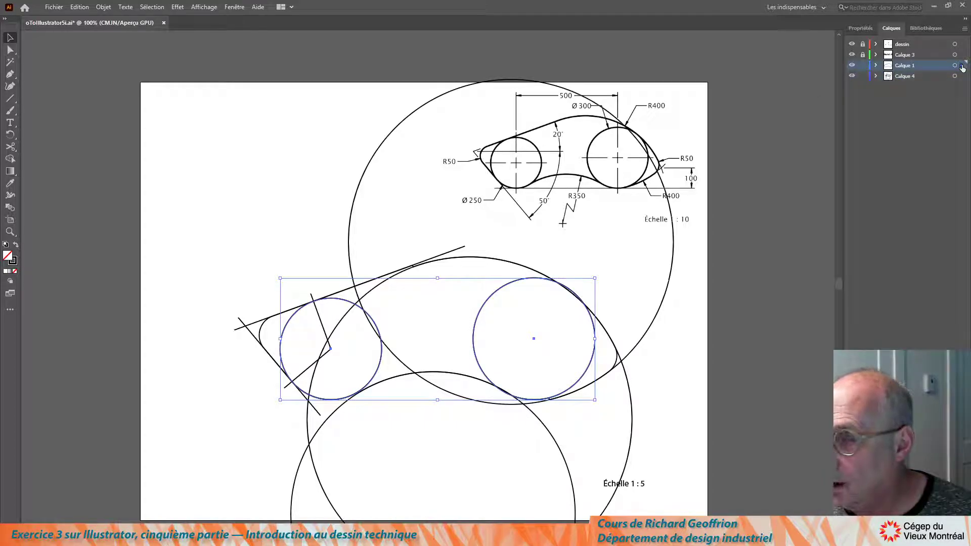
{"action": "left_click", "coordinate": [852, 76]}
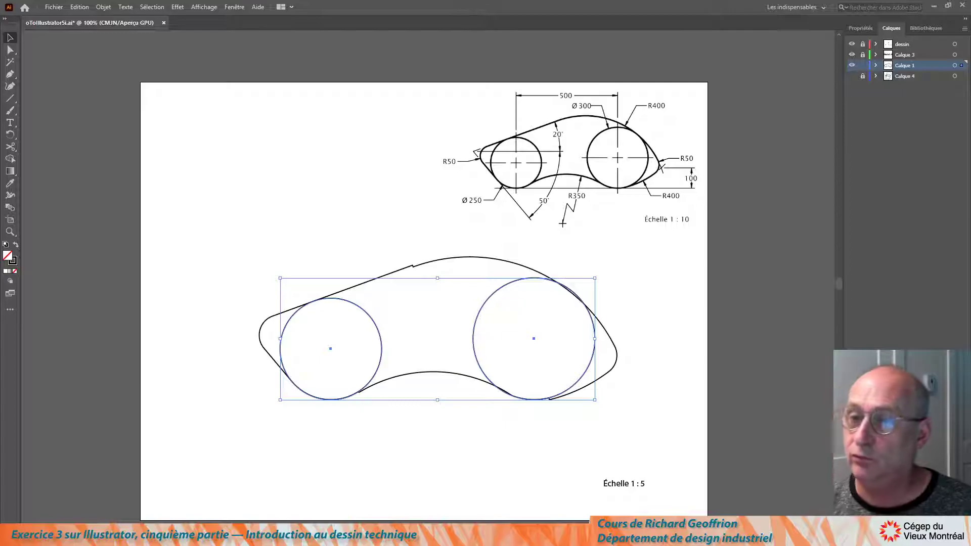
{"action": "left_click", "coordinate": [260, 198]}
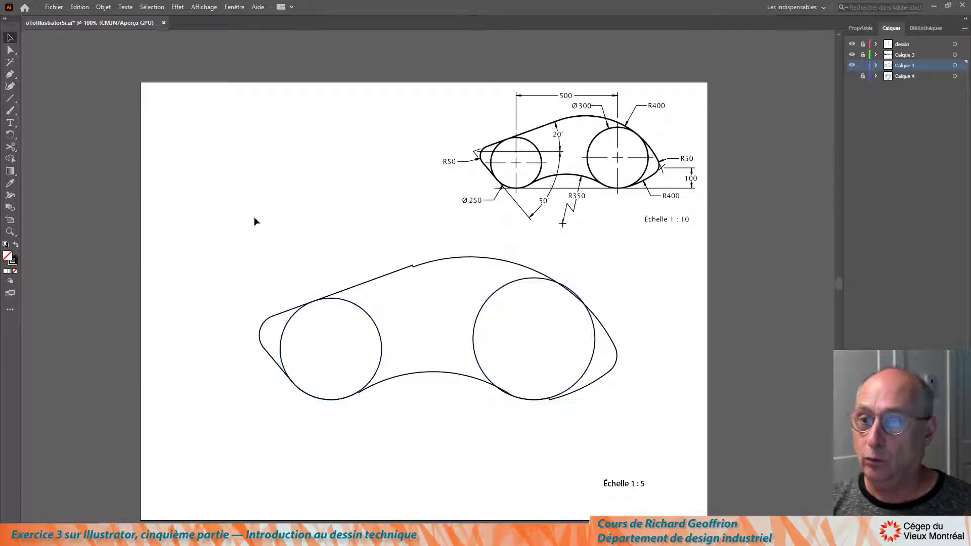
Set the stroke weight of the part outline and both circles to 4 pt and deselect them.
{"action": "mouse_move", "coordinate": [212, 262]}
{"action": "left_mouse_down"}
{"action": "mouse_move", "coordinate": [520, 397]}
{"action": "mouse_move", "coordinate": [641, 419]}
{"action": "left_mouse_up"}
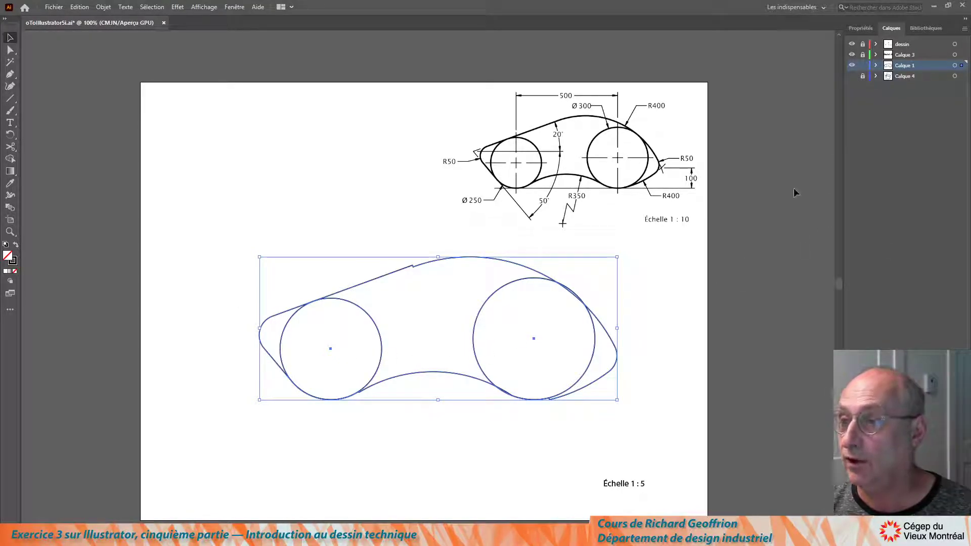
{"action": "left_click", "coordinate": [859, 30]}
{"action": "left_click", "coordinate": [920, 154]}
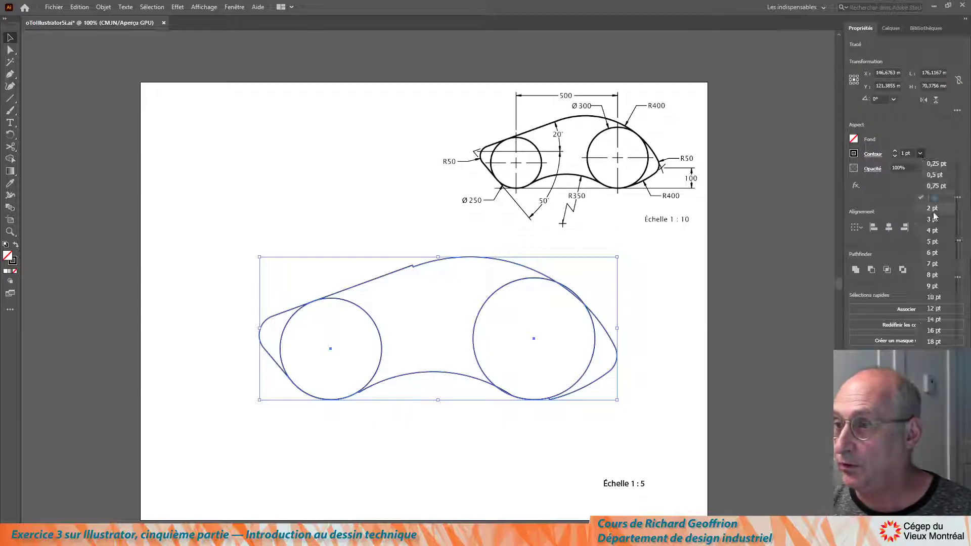
{"action": "left_click", "coordinate": [932, 230]}
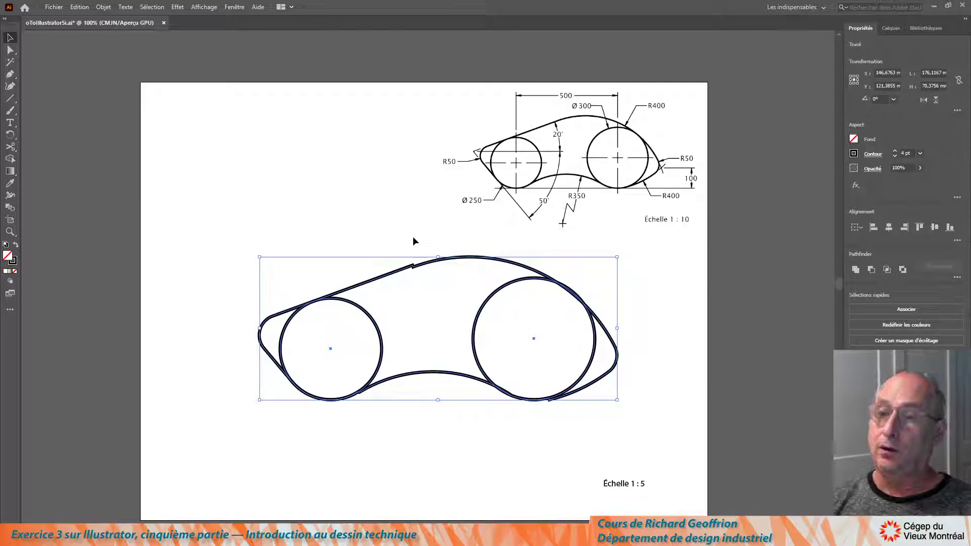
{"action": "left_click", "coordinate": [10, 50]}
{"action": "left_click", "coordinate": [318, 149]}
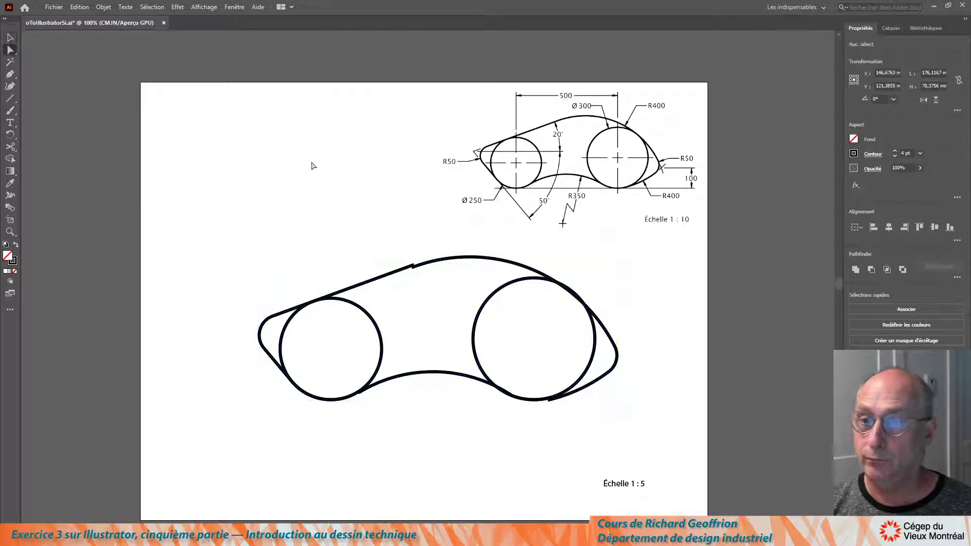
Try to average the two offset anchor points where the outline's slanted upper line meets the large arc, and deselect the outline.
{"action": "left_click", "coordinate": [413, 265]}
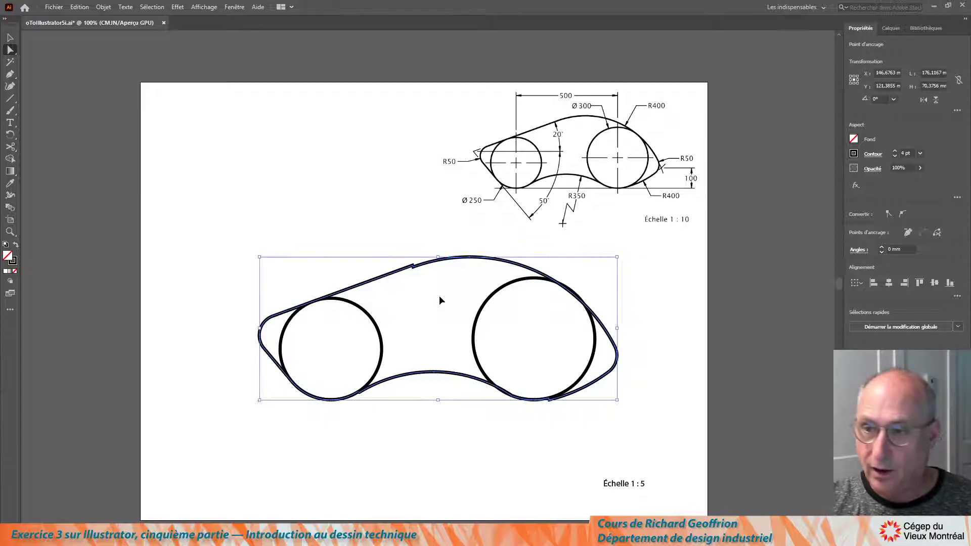
{"action": "key", "text": "ctrl+alt+j"}
{"action": "key", "text": "Return"}
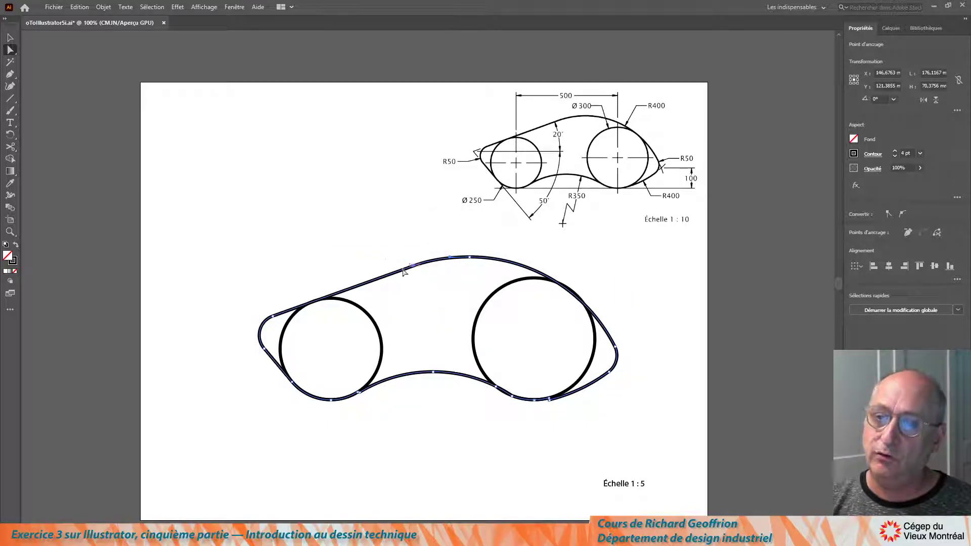
{"action": "left_click", "coordinate": [368, 219]}
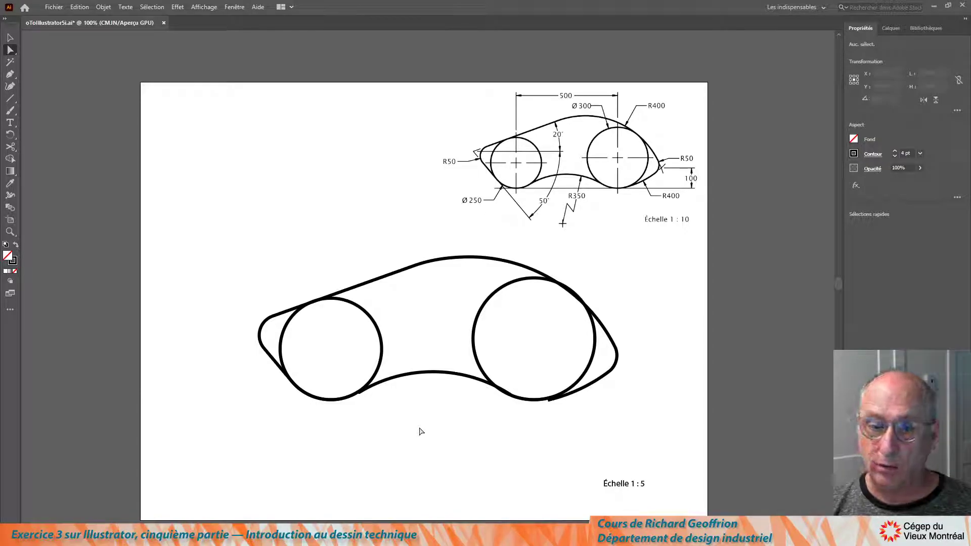
Select the two anchor points at the kink between the slanted line and the upper arc, and average them on both axes.
{"action": "left_click", "coordinate": [411, 381]}
{"action": "left_click", "coordinate": [405, 260]}
{"action": "left_click_drag", "start_coordinate": [406, 252], "coordinate": [428, 282]}
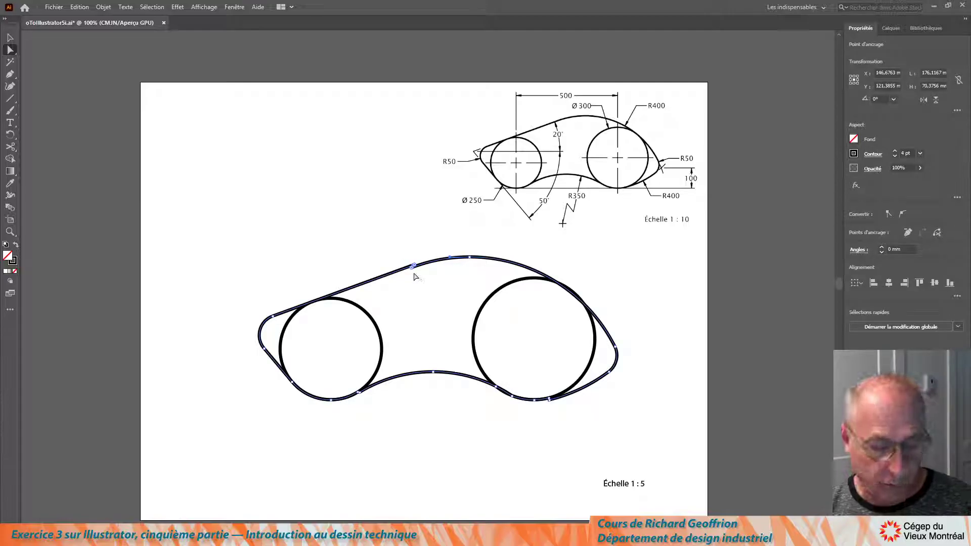
{"action": "scroll", "coordinate": [456, 274], "scroll_direction": "left", "scroll_amount": 2}
{"action": "scroll", "coordinate": [460, 277], "scroll_direction": "up", "scroll_amount": 3}
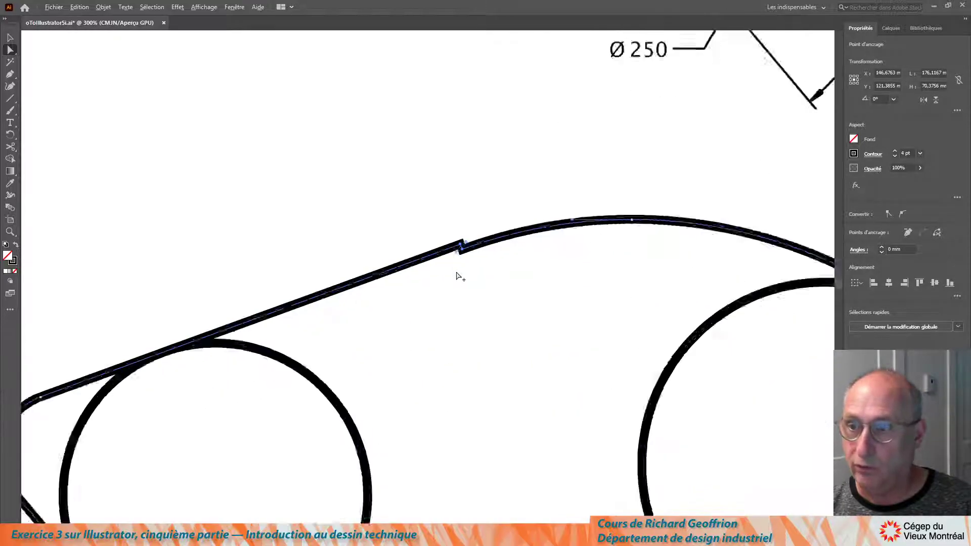
{"action": "scroll", "coordinate": [460, 277], "scroll_direction": "up", "scroll_amount": 3}
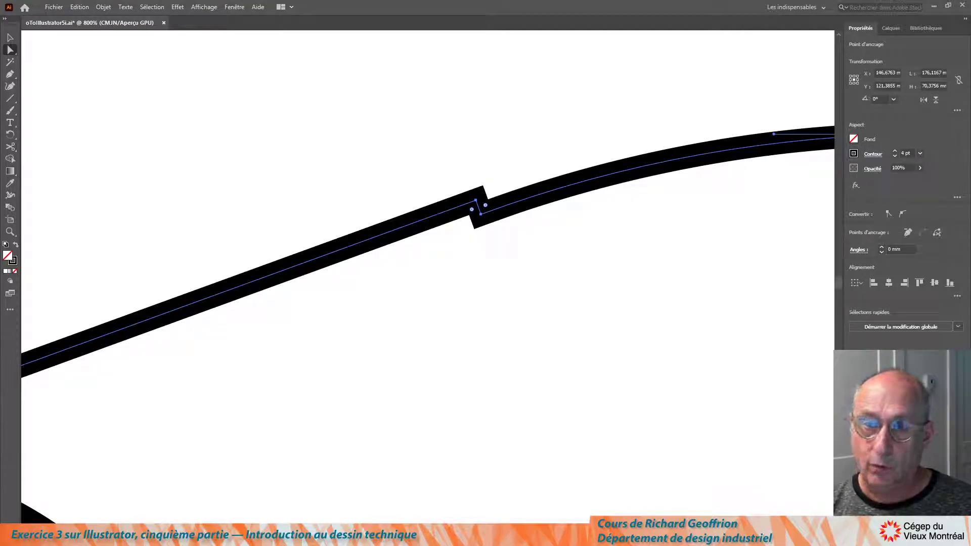
{"action": "left_click", "coordinate": [476, 180]}
{"action": "left_click_drag", "start_coordinate": [464, 177], "coordinate": [509, 253]}
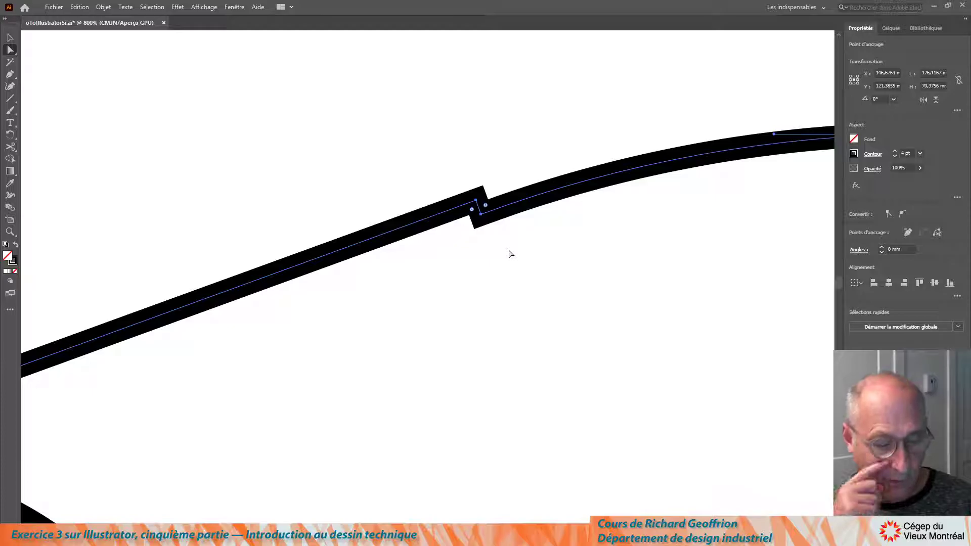
{"action": "key", "text": "ctrl+j"}
{"action": "key", "text": "ctrl+alt+j"}
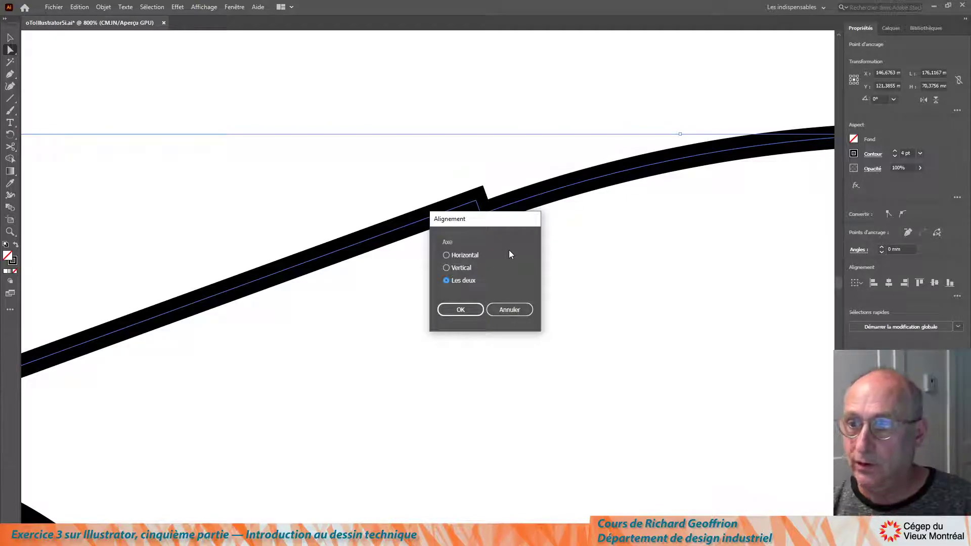
{"action": "left_click_drag", "start_coordinate": [510, 216], "coordinate": [579, 255]}
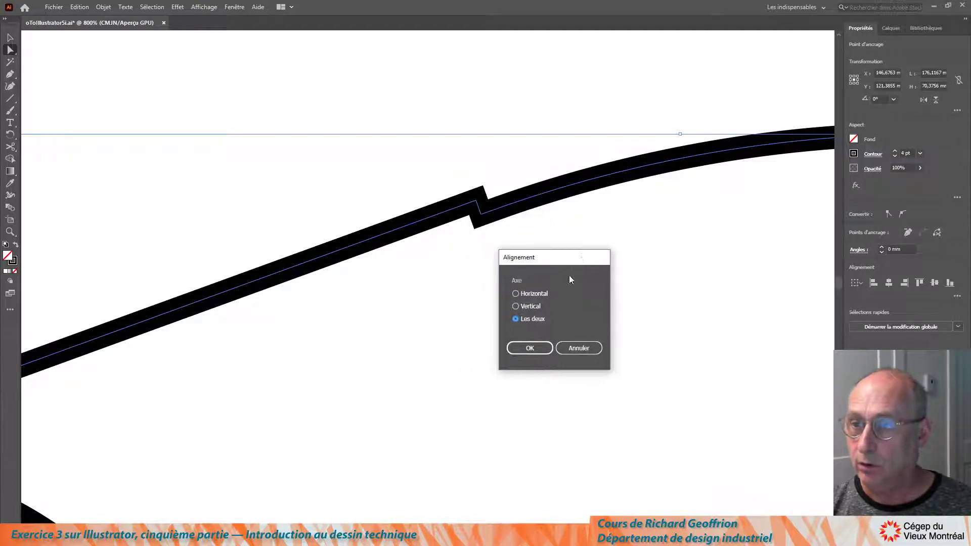
{"action": "left_click", "coordinate": [529, 349]}
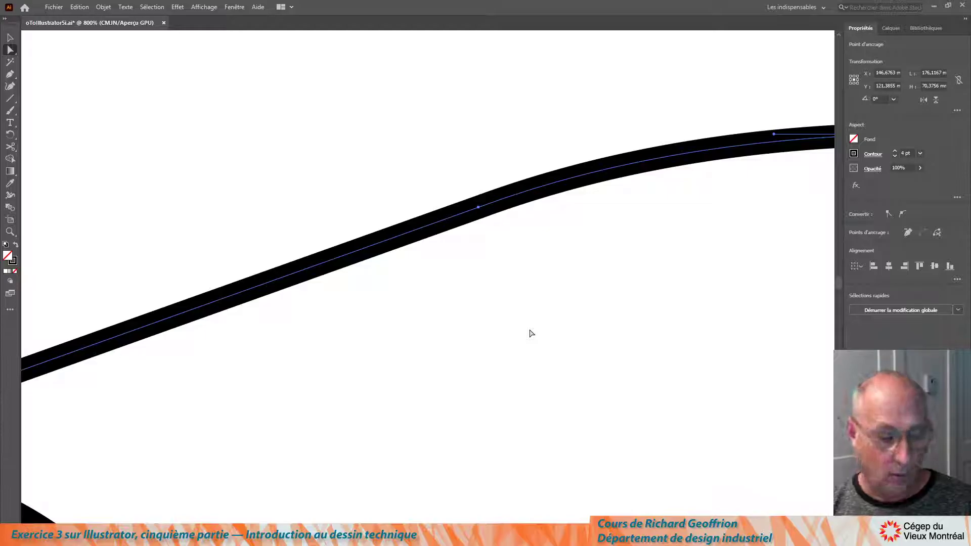
Deselect the outline and examine the whole part for remaining offset junctions.
{"action": "key", "text": "ctrl+minus"}
{"action": "key", "text": "ctrl+minus"}
{"action": "key", "text": "ctrl+minus"}
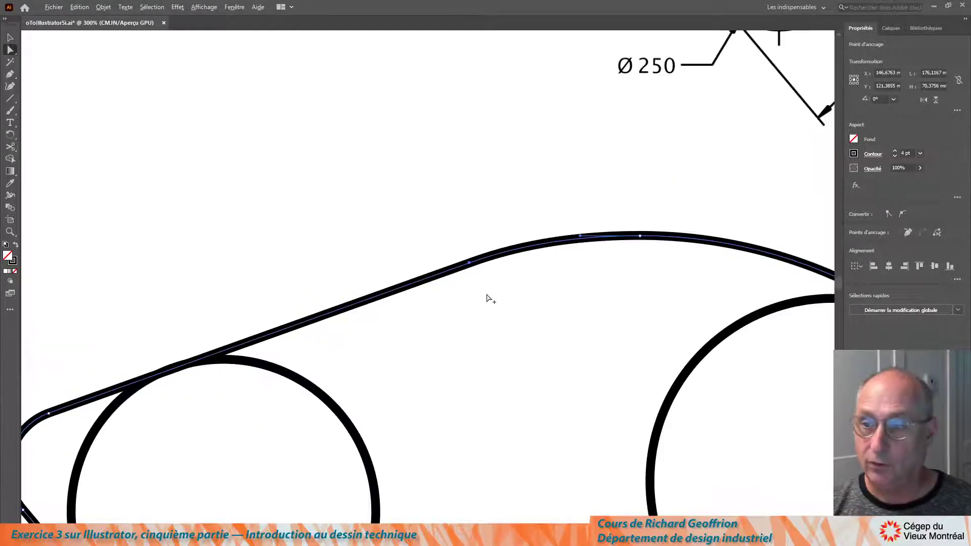
{"action": "key", "text": "ctrl+minus"}
{"action": "key", "text": "ctrl+minus"}
{"action": "scroll", "coordinate": [420, 202], "scroll_direction": "down", "scroll_amount": 1}
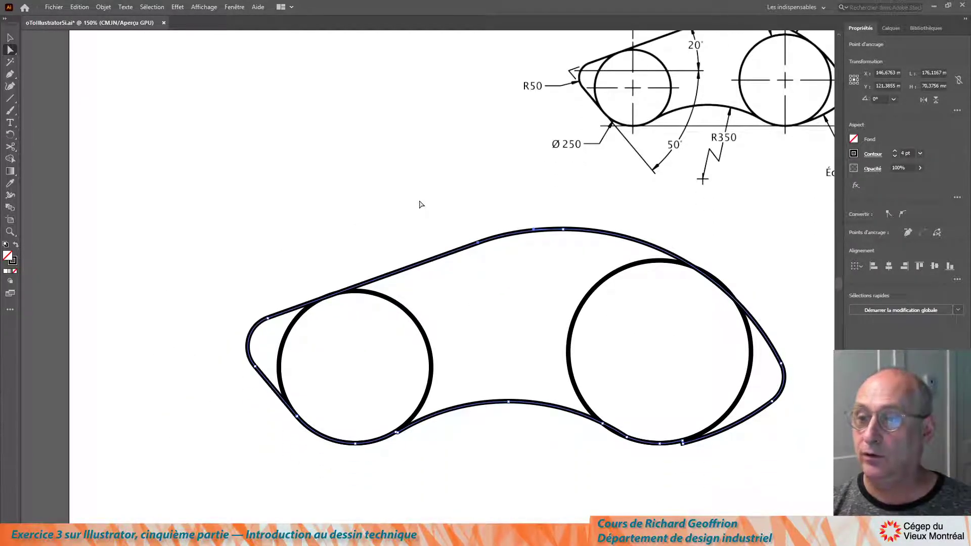
{"action": "left_click", "coordinate": [9, 38]}
{"action": "left_click", "coordinate": [228, 121]}
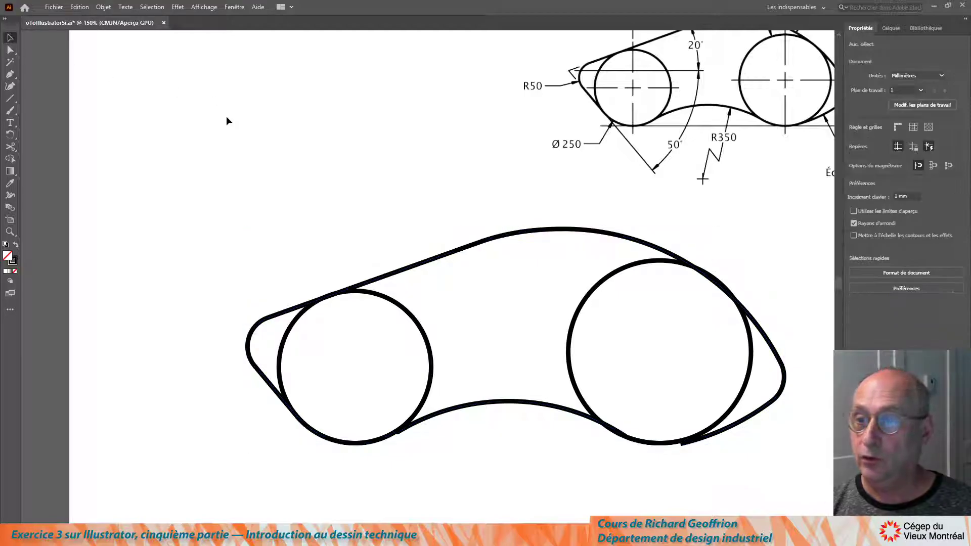
{"action": "key", "text": "ctrl+minus"}
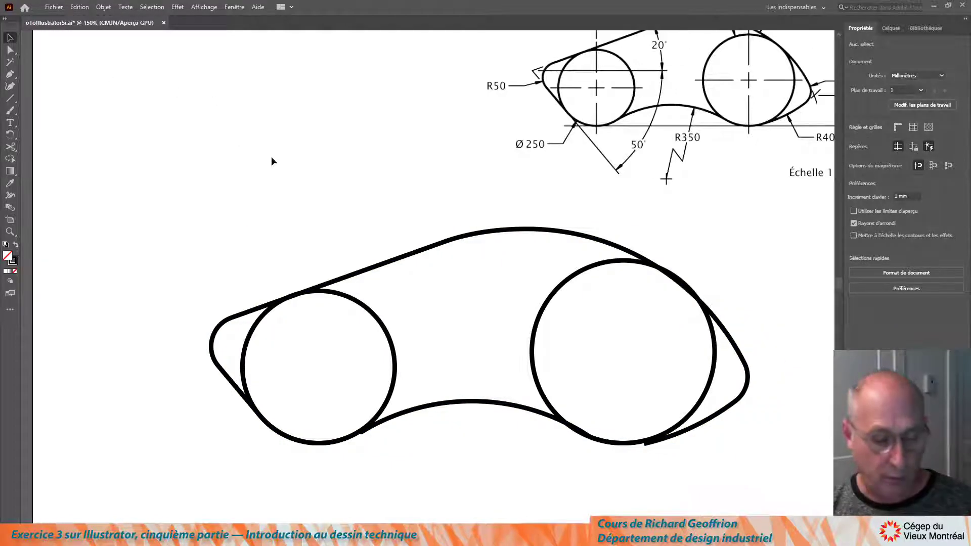